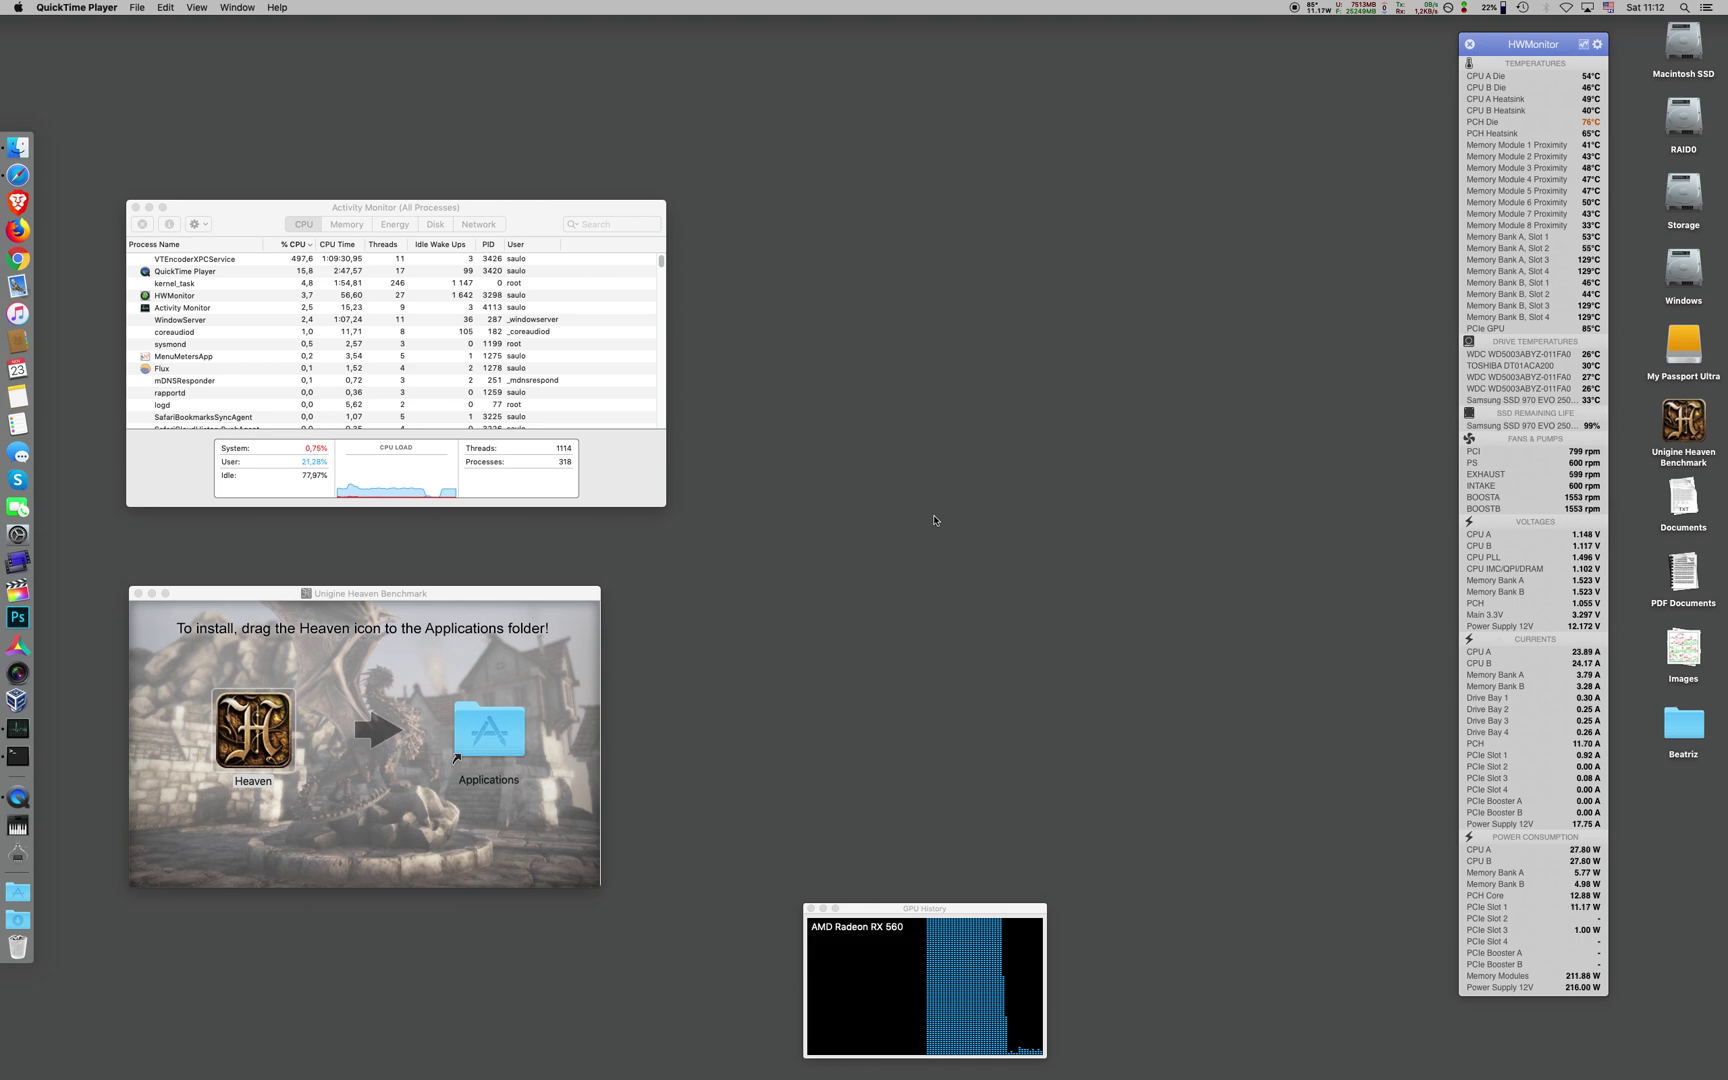
Step: Select VTEncoderXPCService in Activity Monitor's CPU list, then bring the GPU History window forward
{"action": "left_click", "coordinate": [644, 473]}
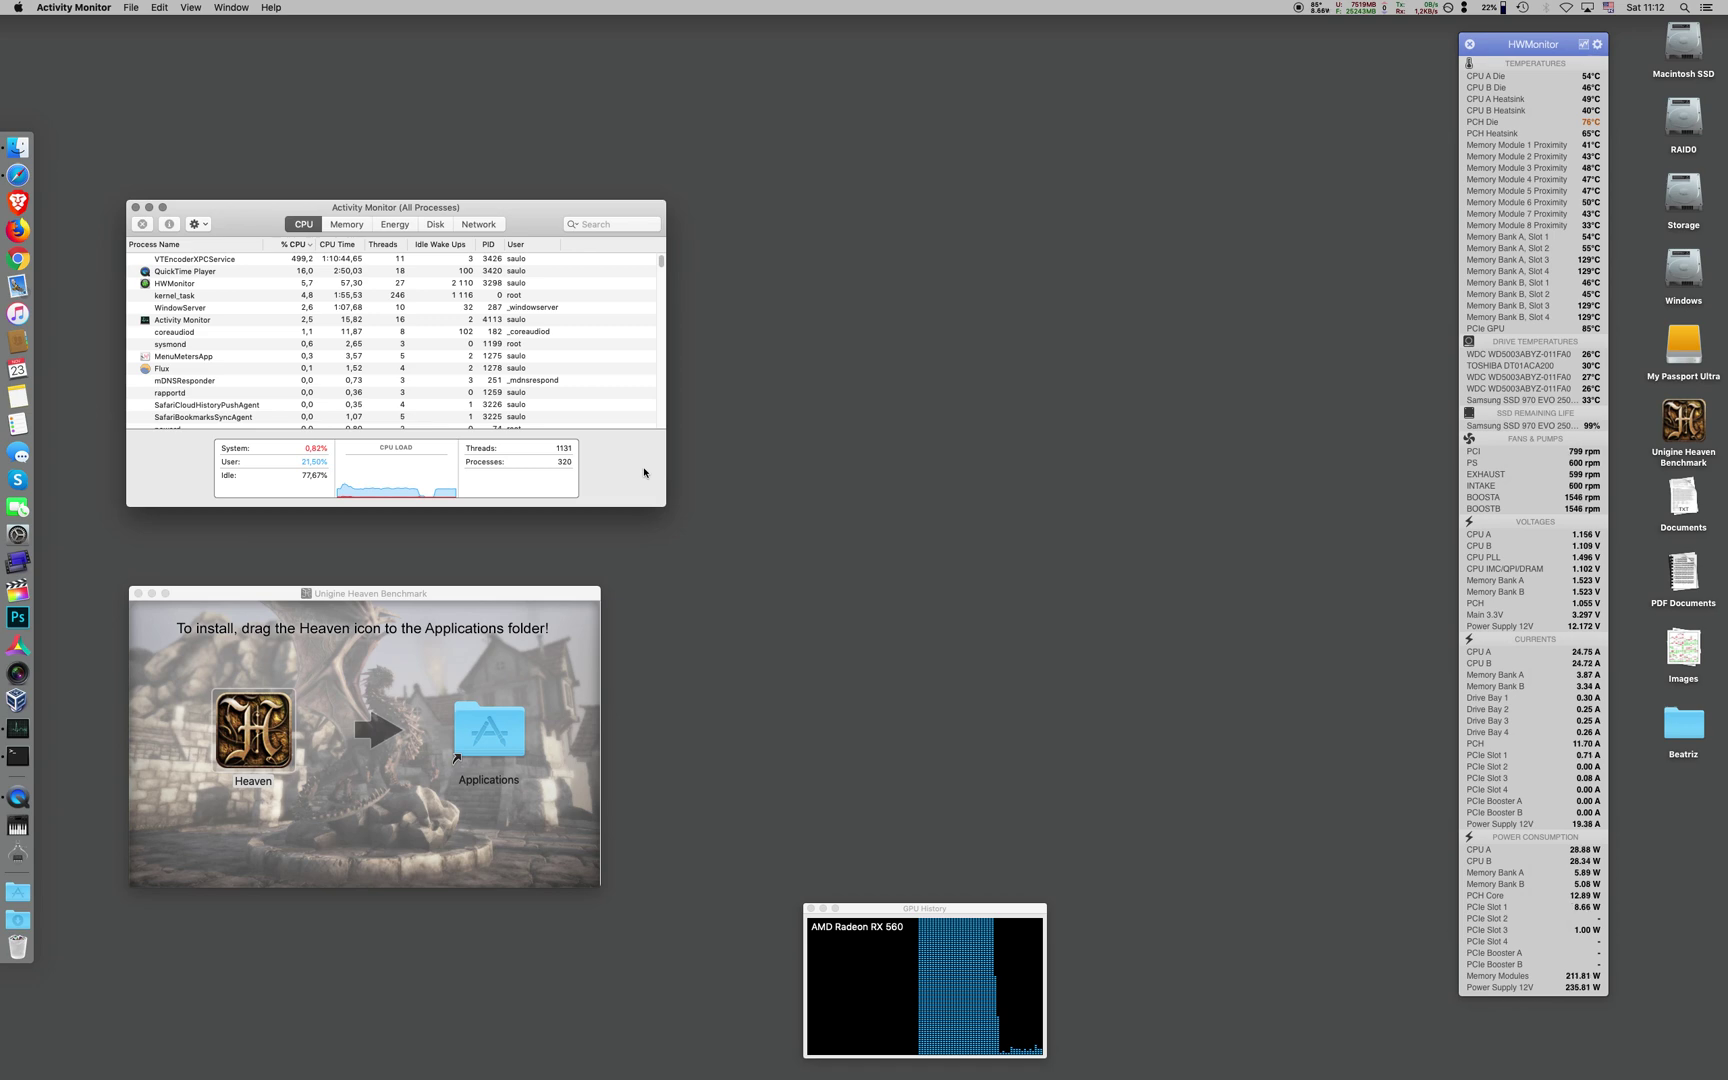
{"action": "left_click", "coordinate": [247, 260]}
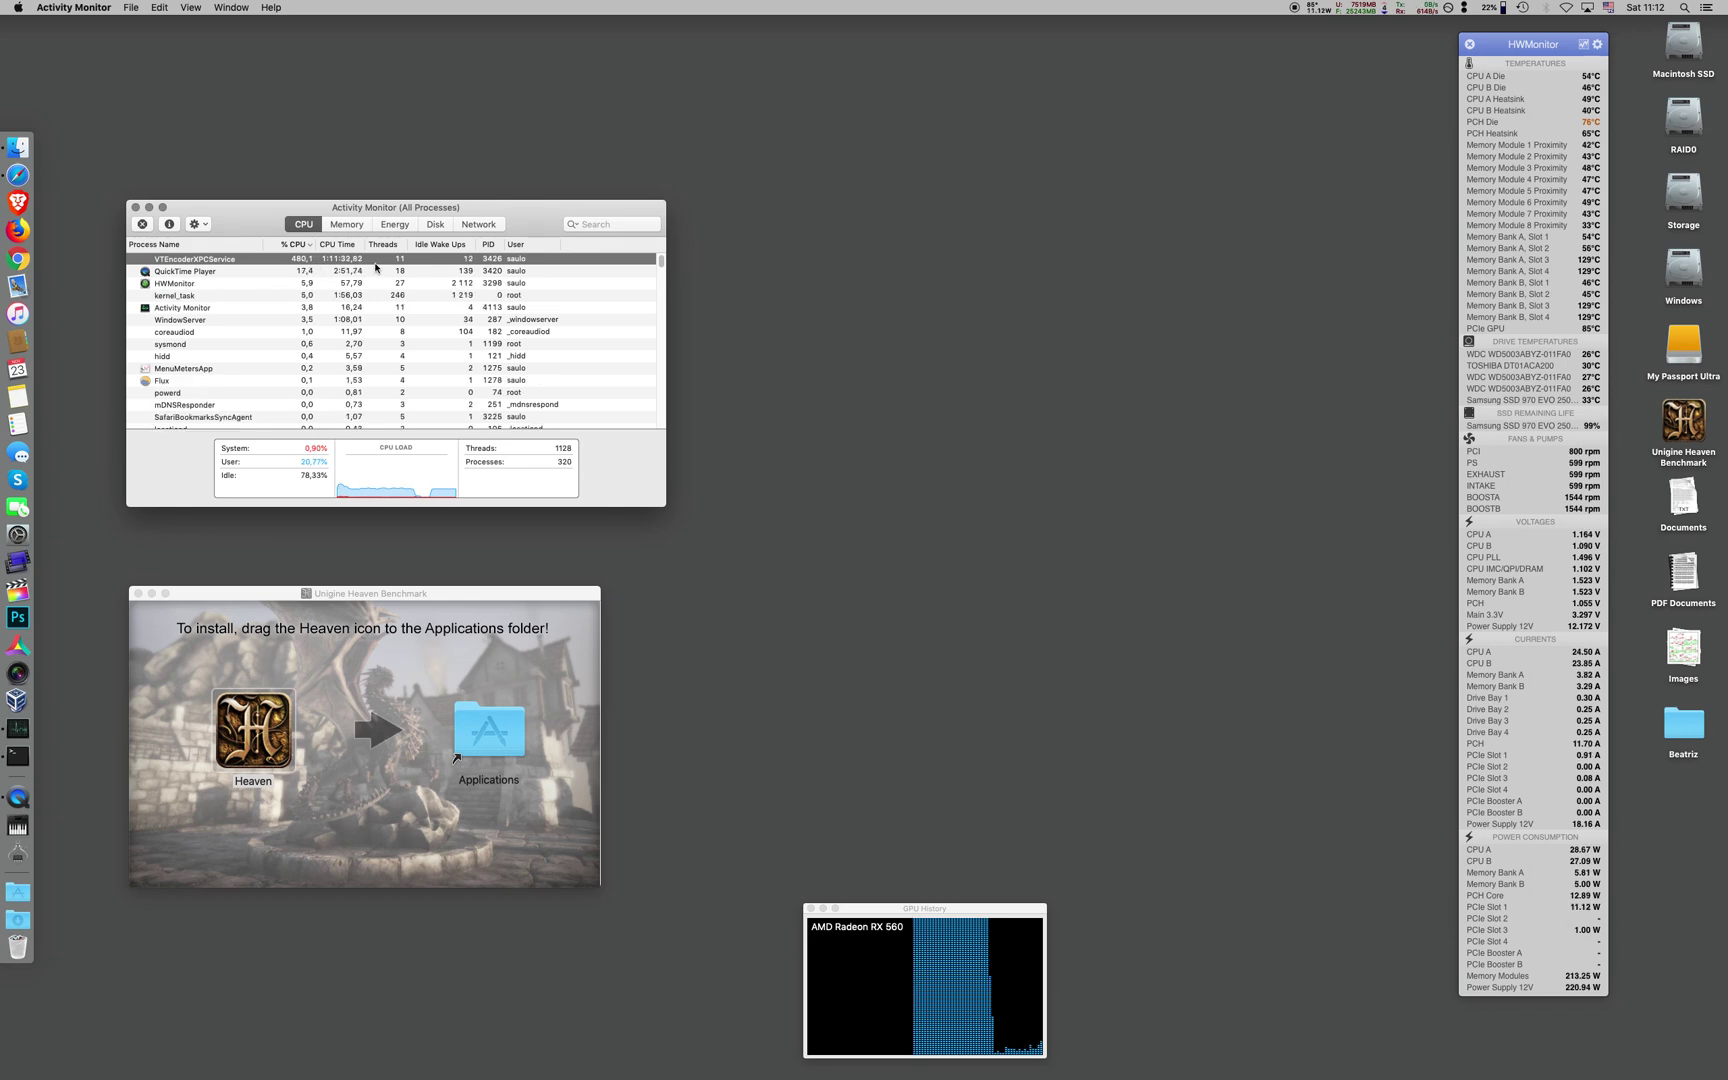
{"action": "left_click", "coordinate": [1018, 909]}
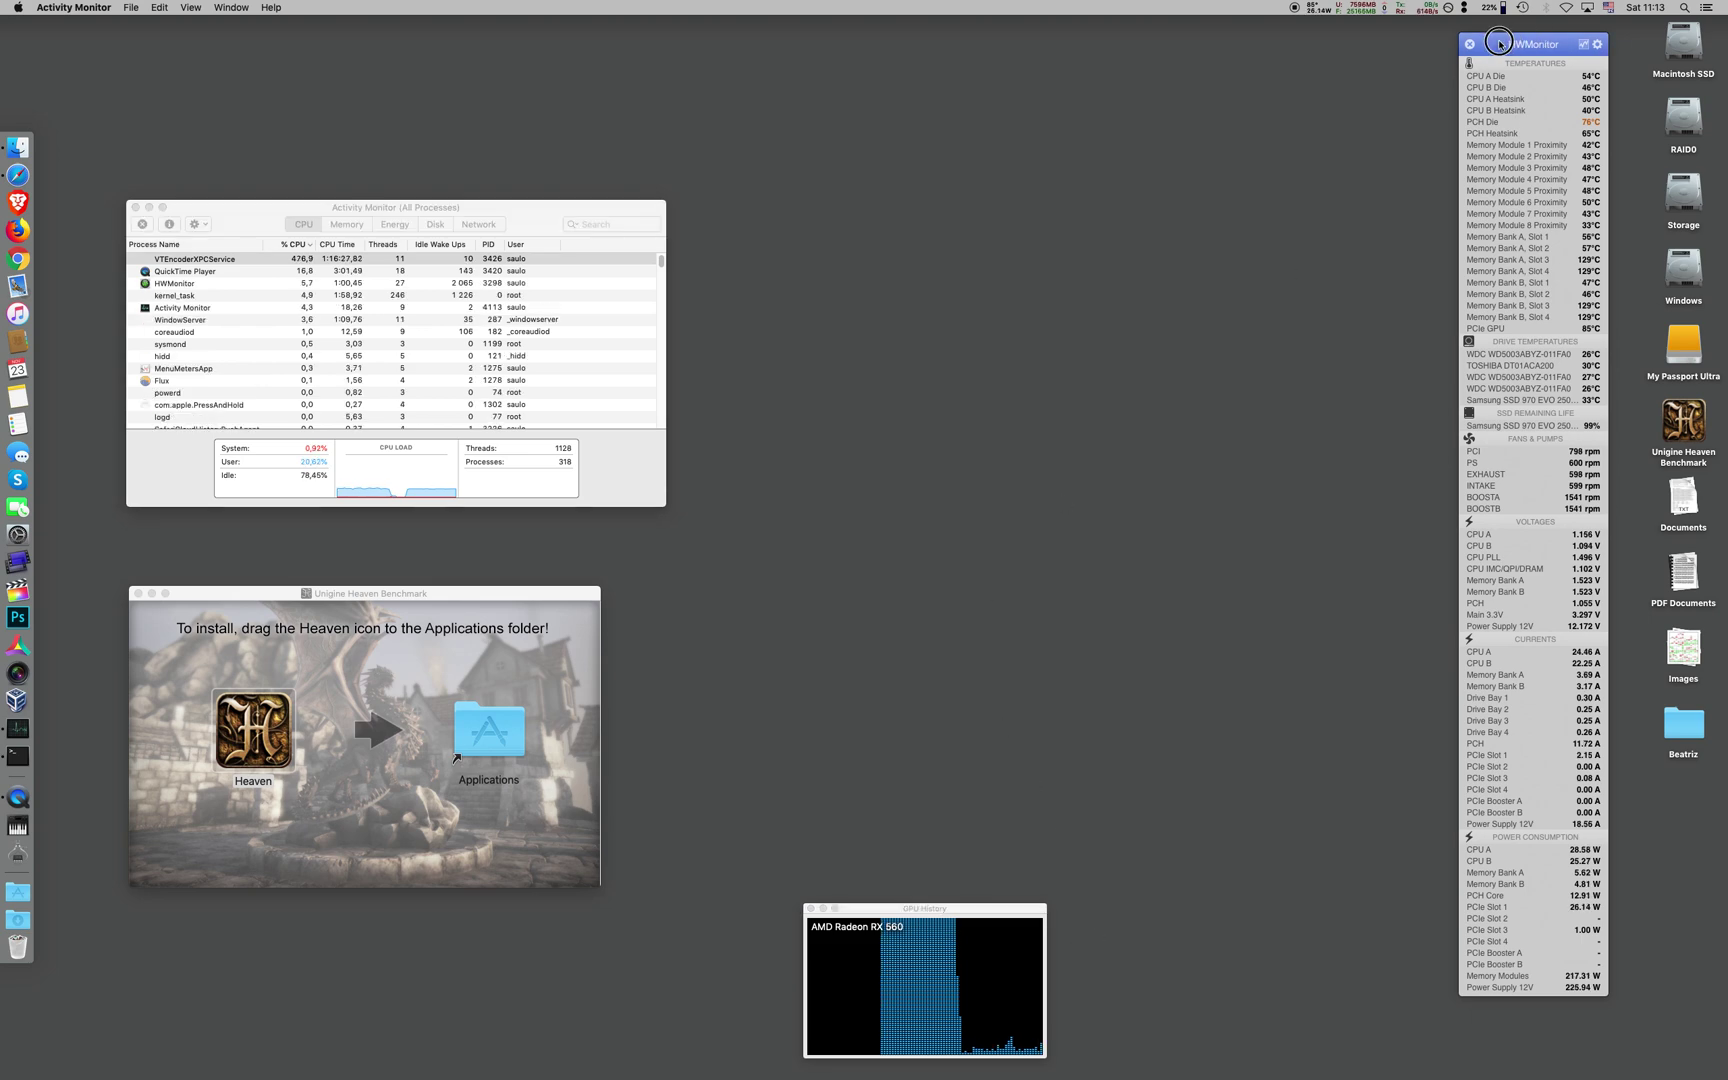
Step: Nudge HWMonitor left, run uptime in a Terminal window, then close that window
{"action": "left_click_drag", "start_coordinate": [1535, 38], "coordinate": [1484, 42]}
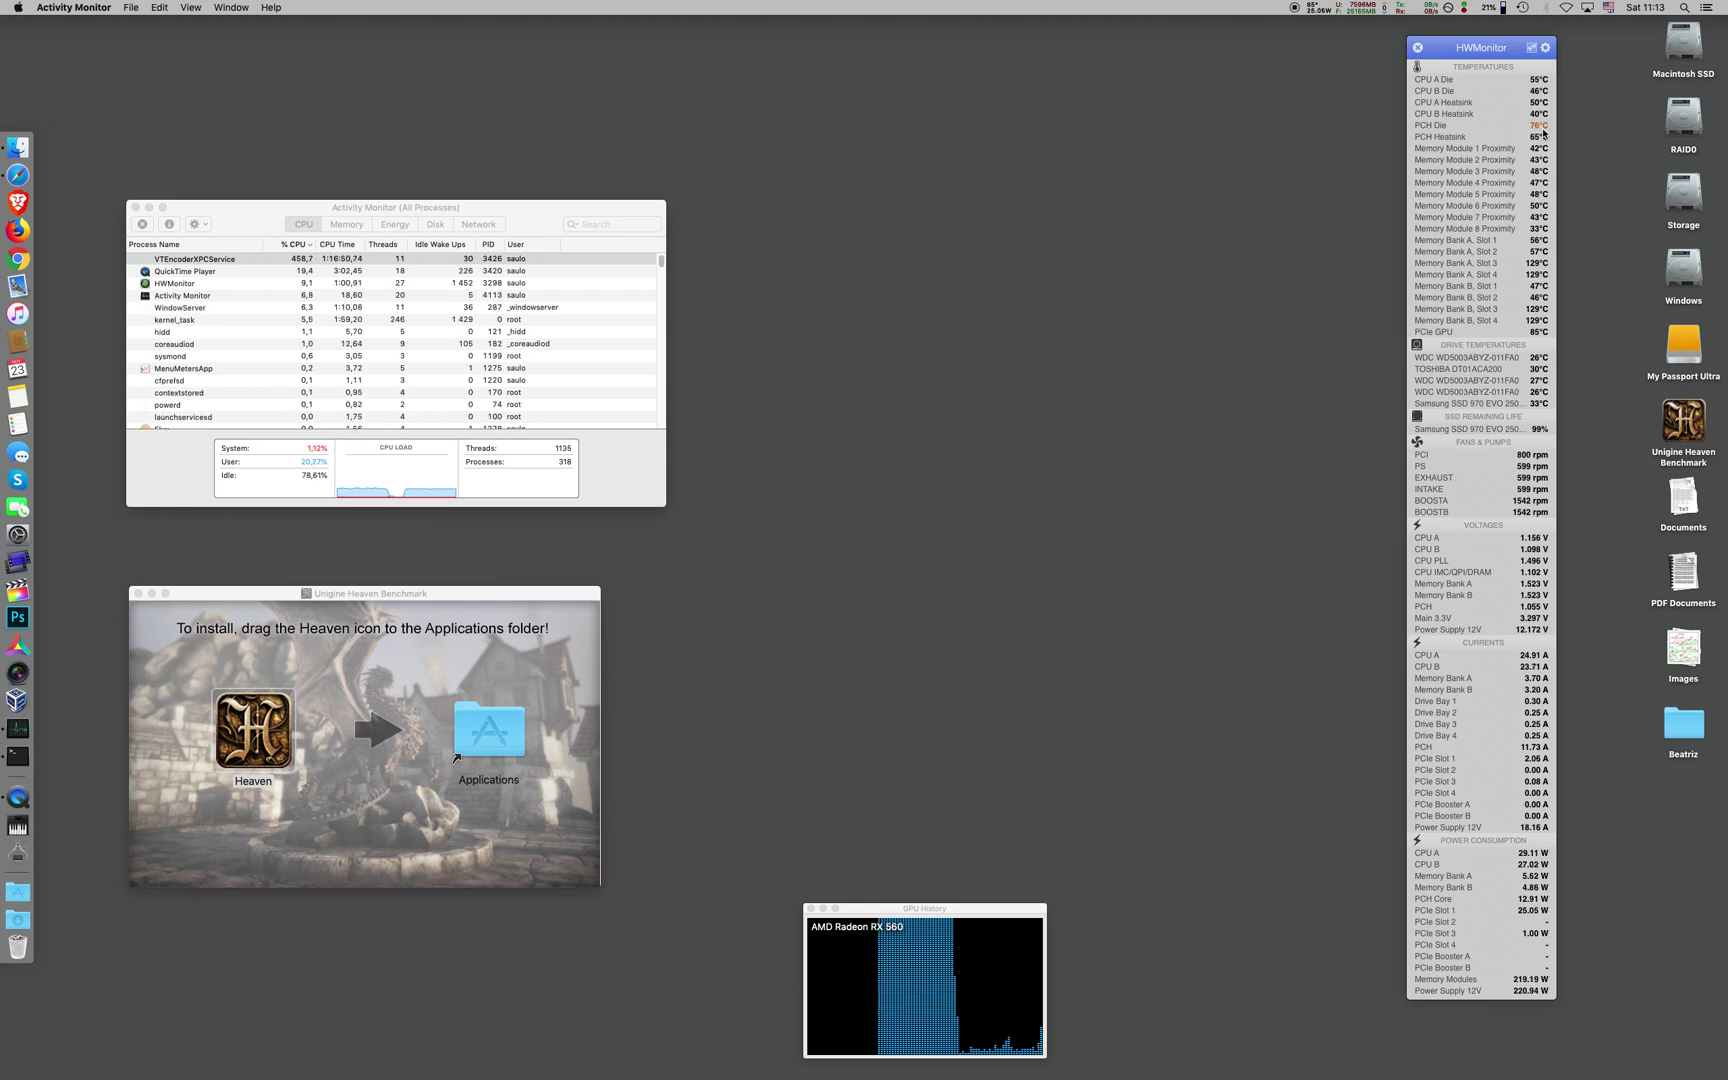
{"action": "left_click", "coordinate": [19, 756]}
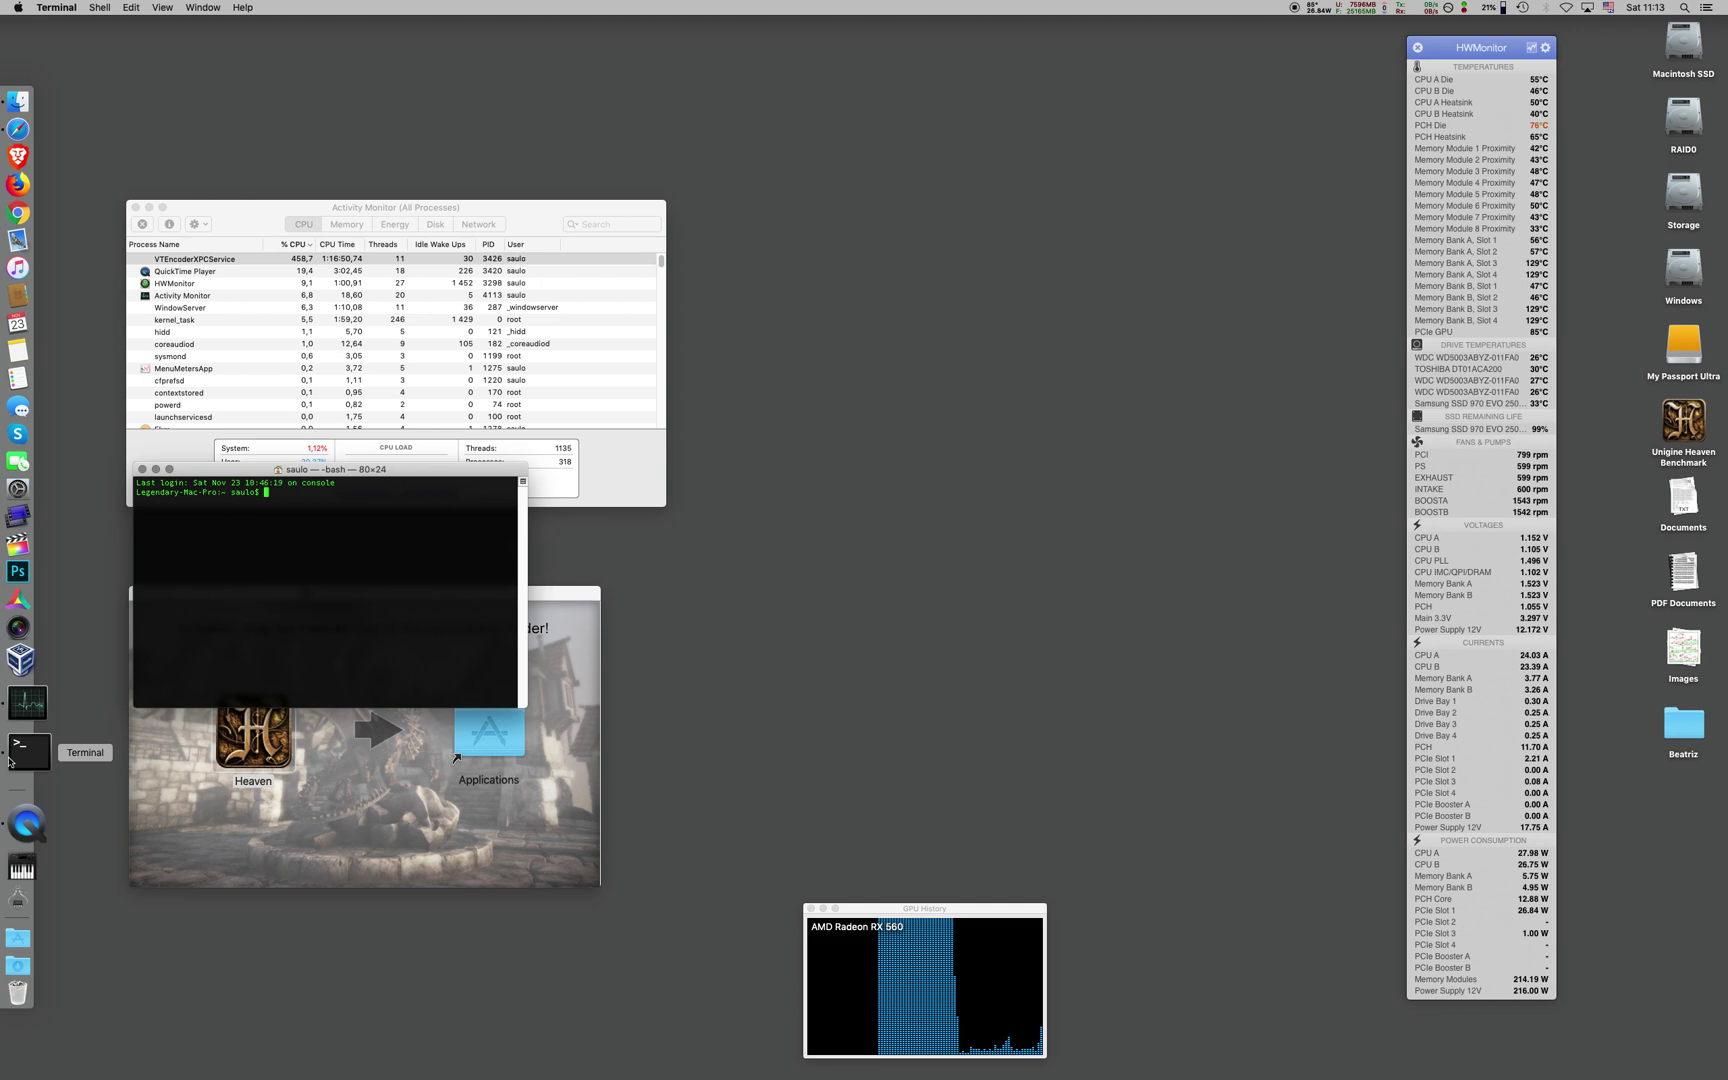
{"action": "left_click_drag", "start_coordinate": [304, 466], "coordinate": [934, 515]}
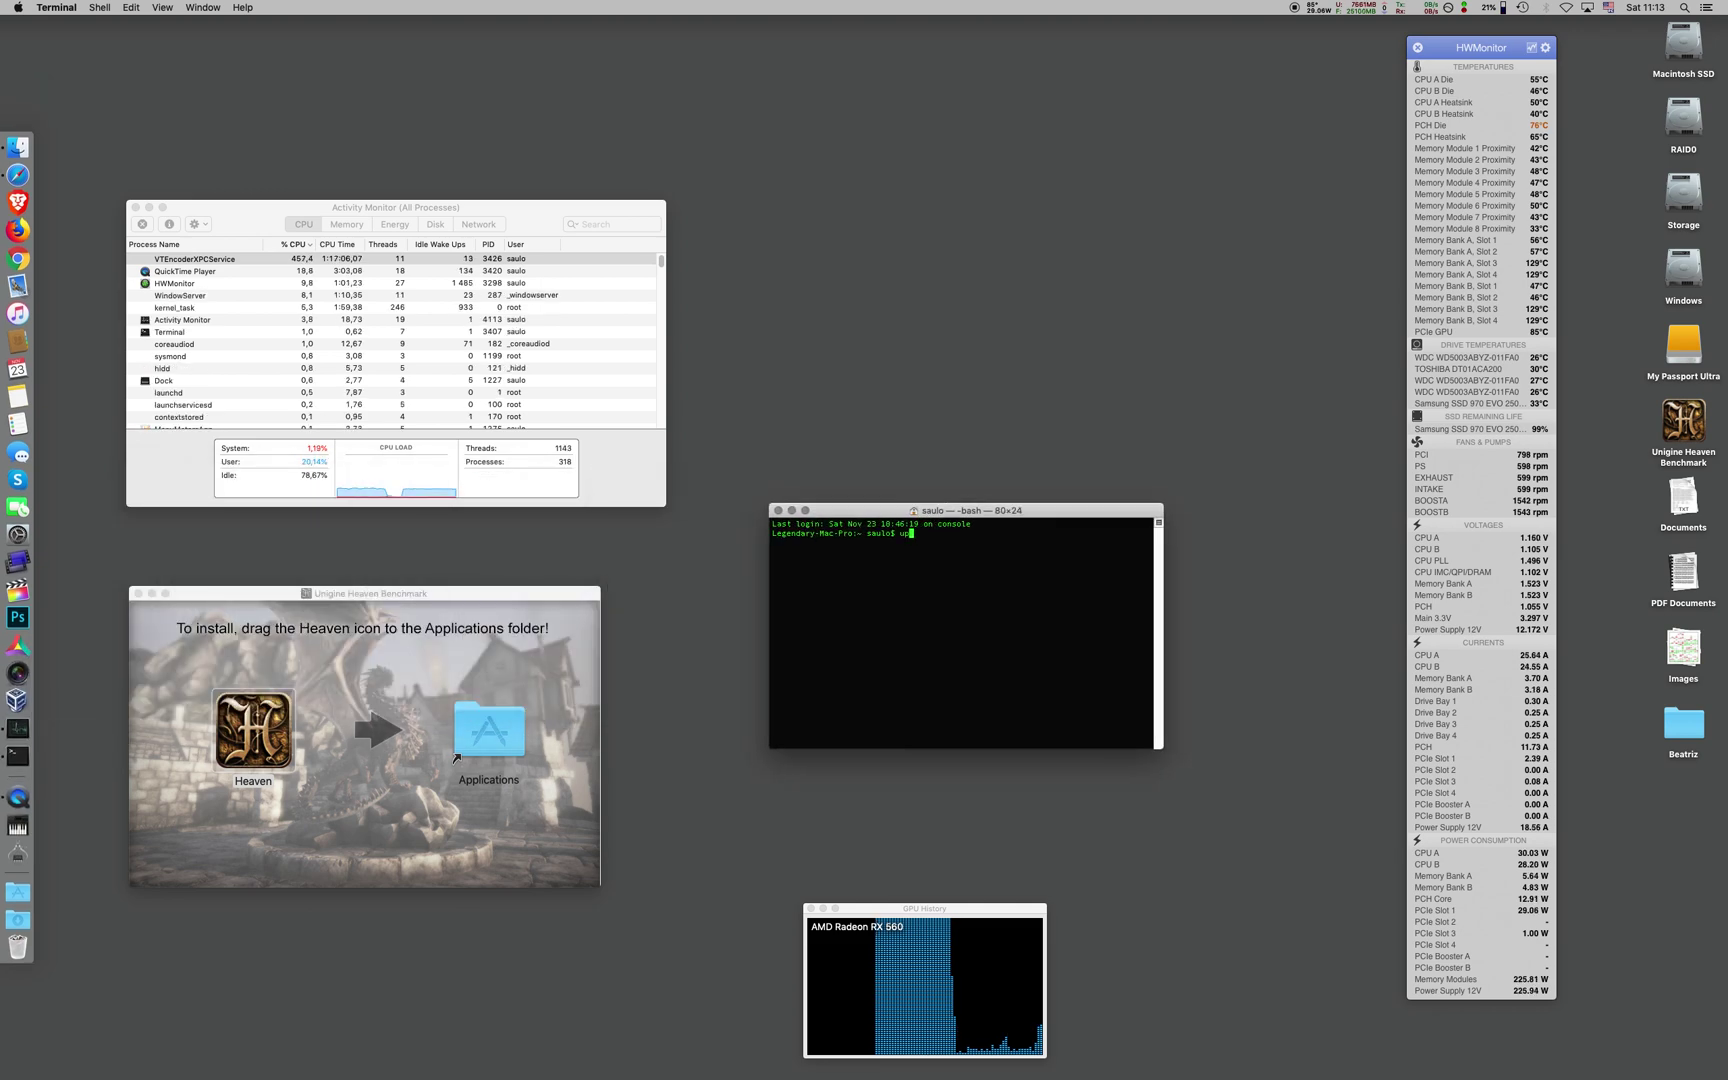
{"action": "type", "text": "uptime"}
{"action": "key", "text": "Return"}
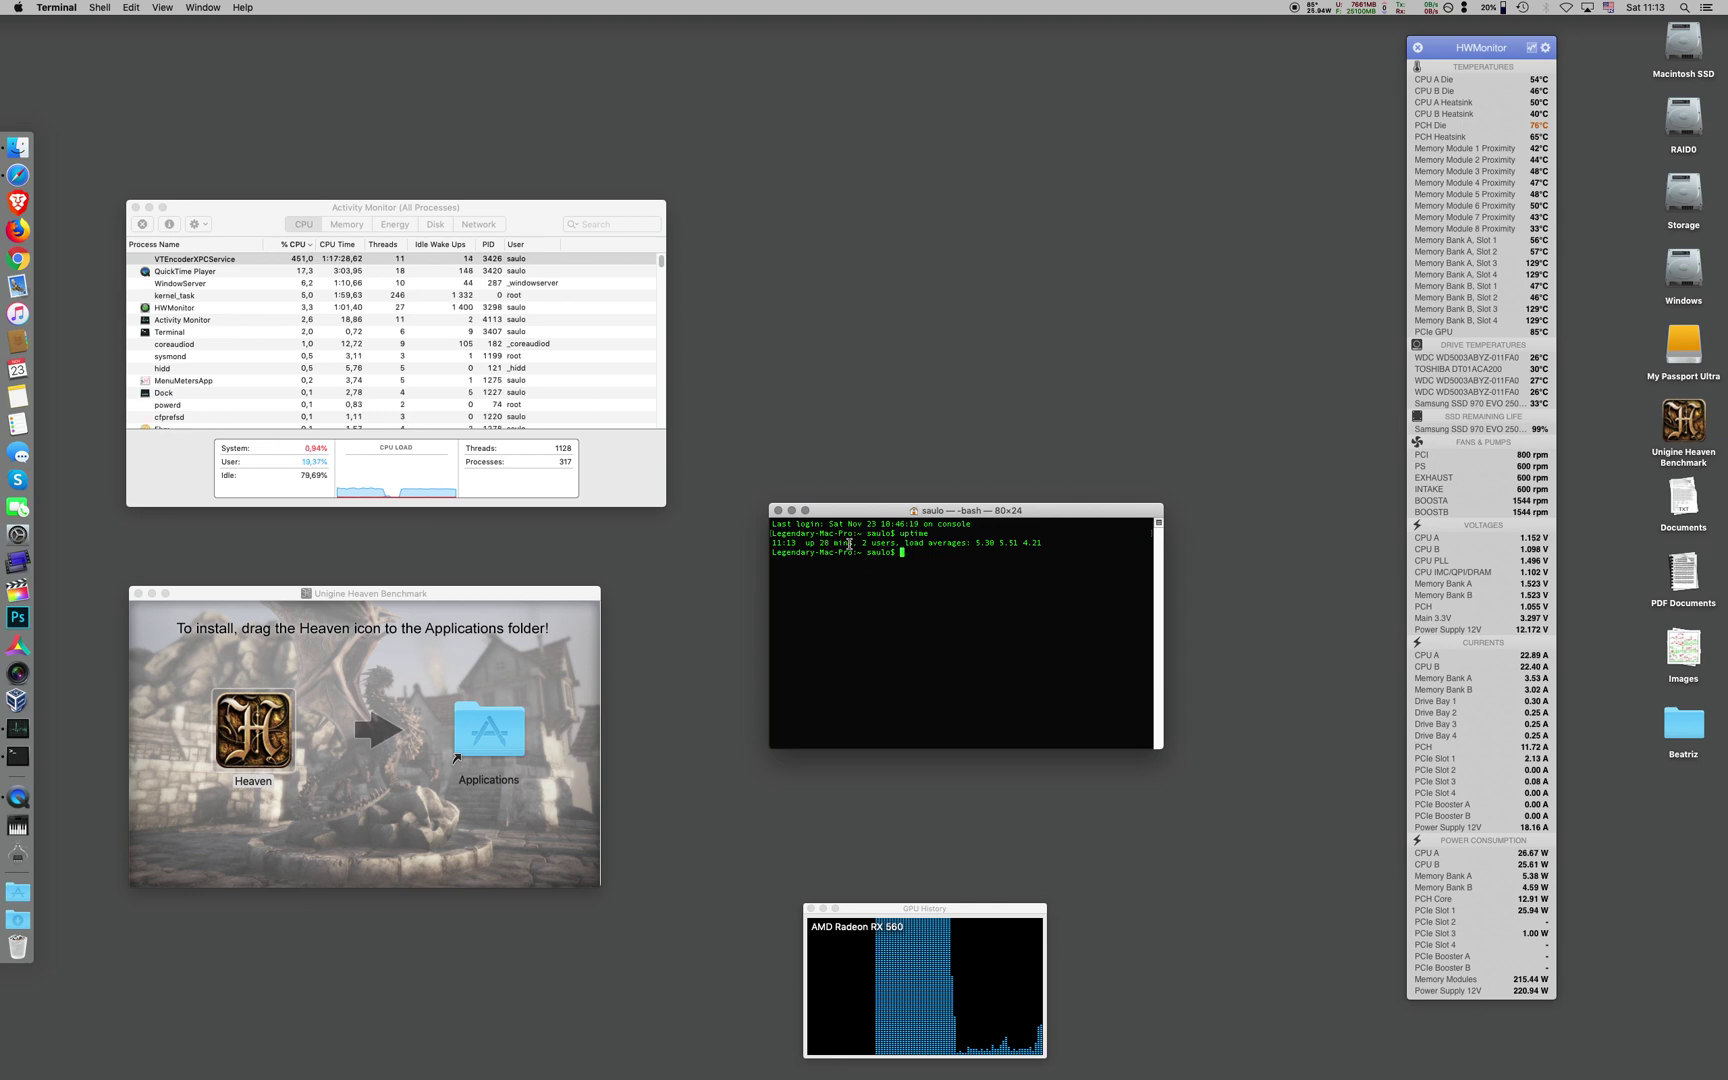
{"action": "left_click", "coordinate": [776, 510]}
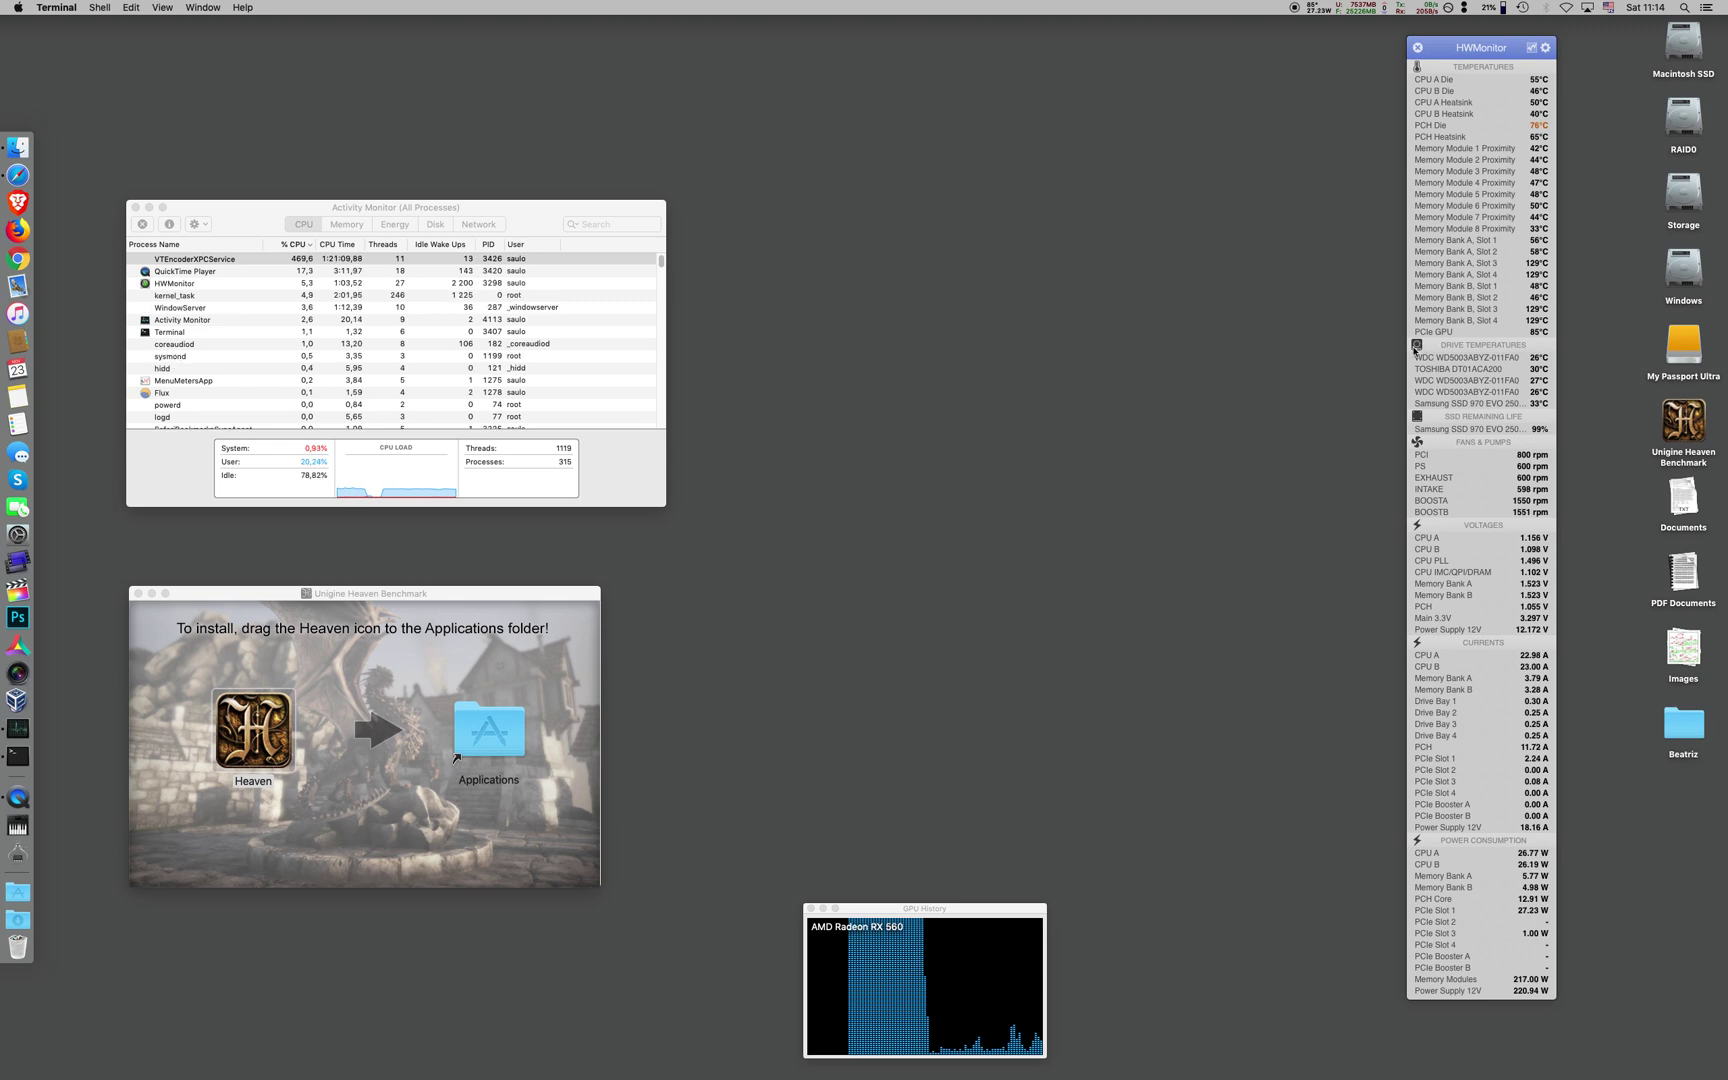
Step: View S.M.A.R.T. attributes for each listed drive, finishing on the Samsung SSD
{"action": "left_click", "coordinate": [1541, 380]}
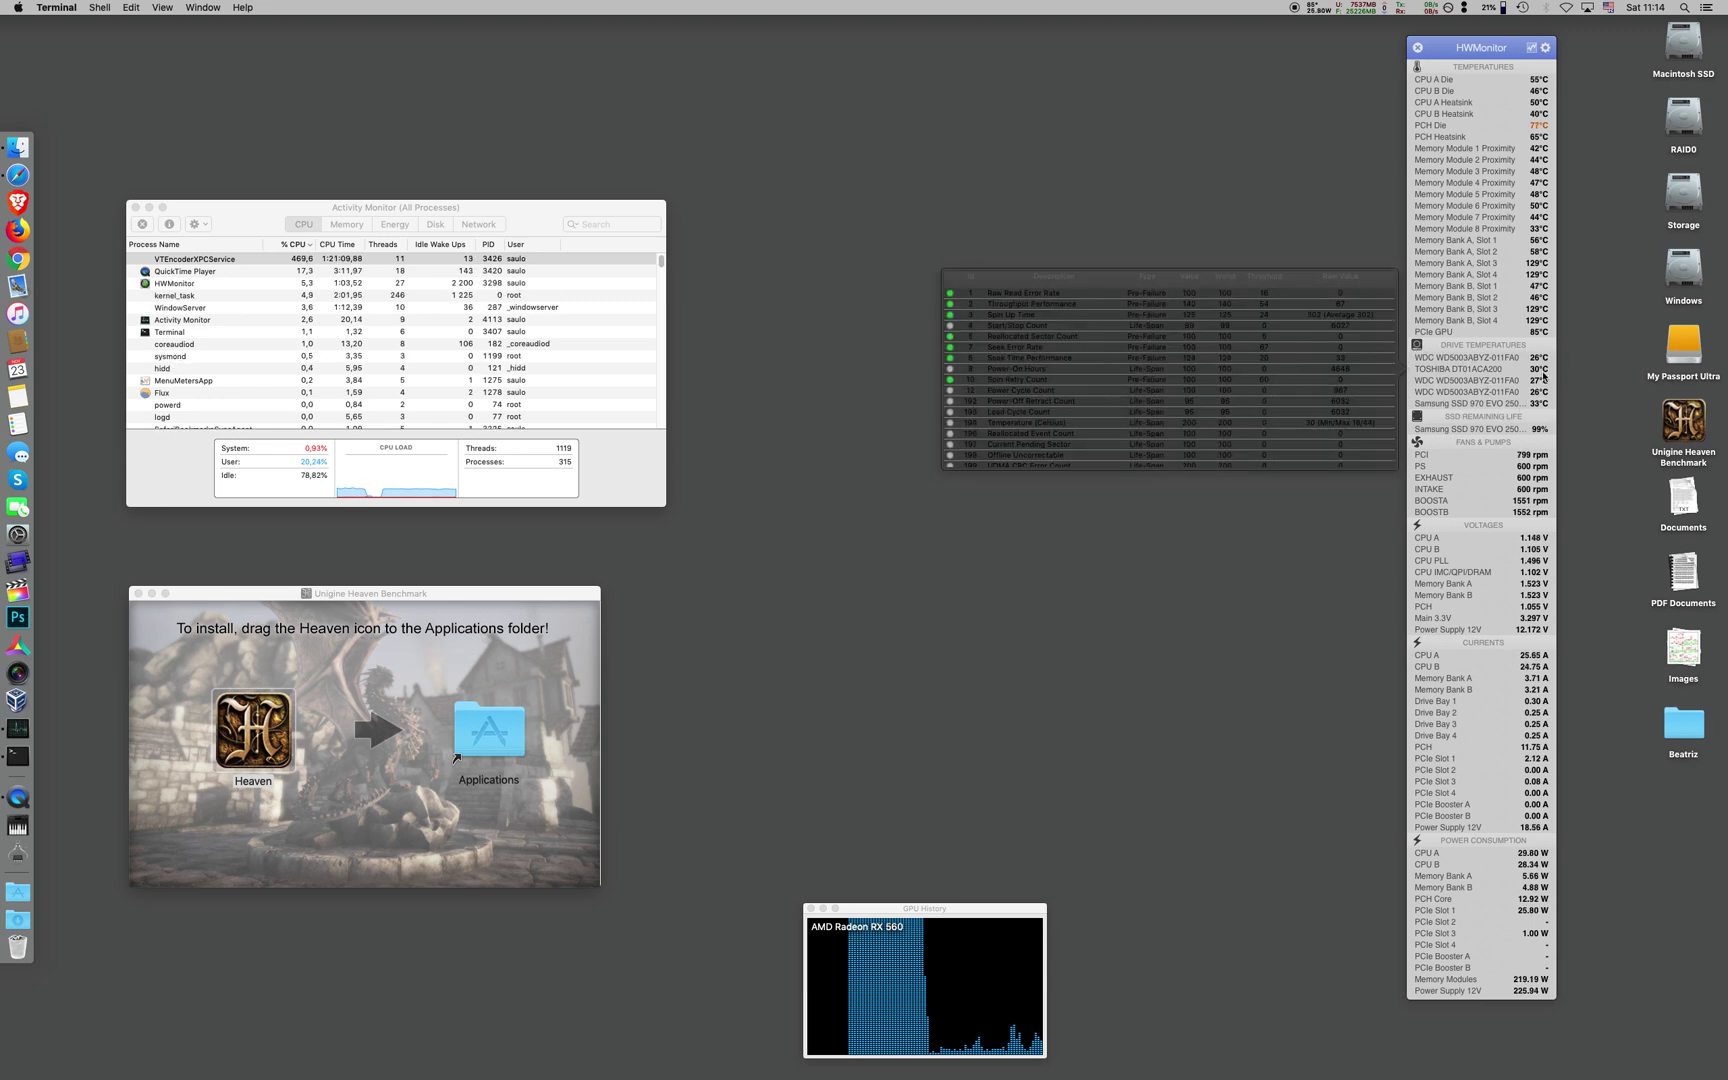
{"action": "left_click", "coordinate": [1540, 390]}
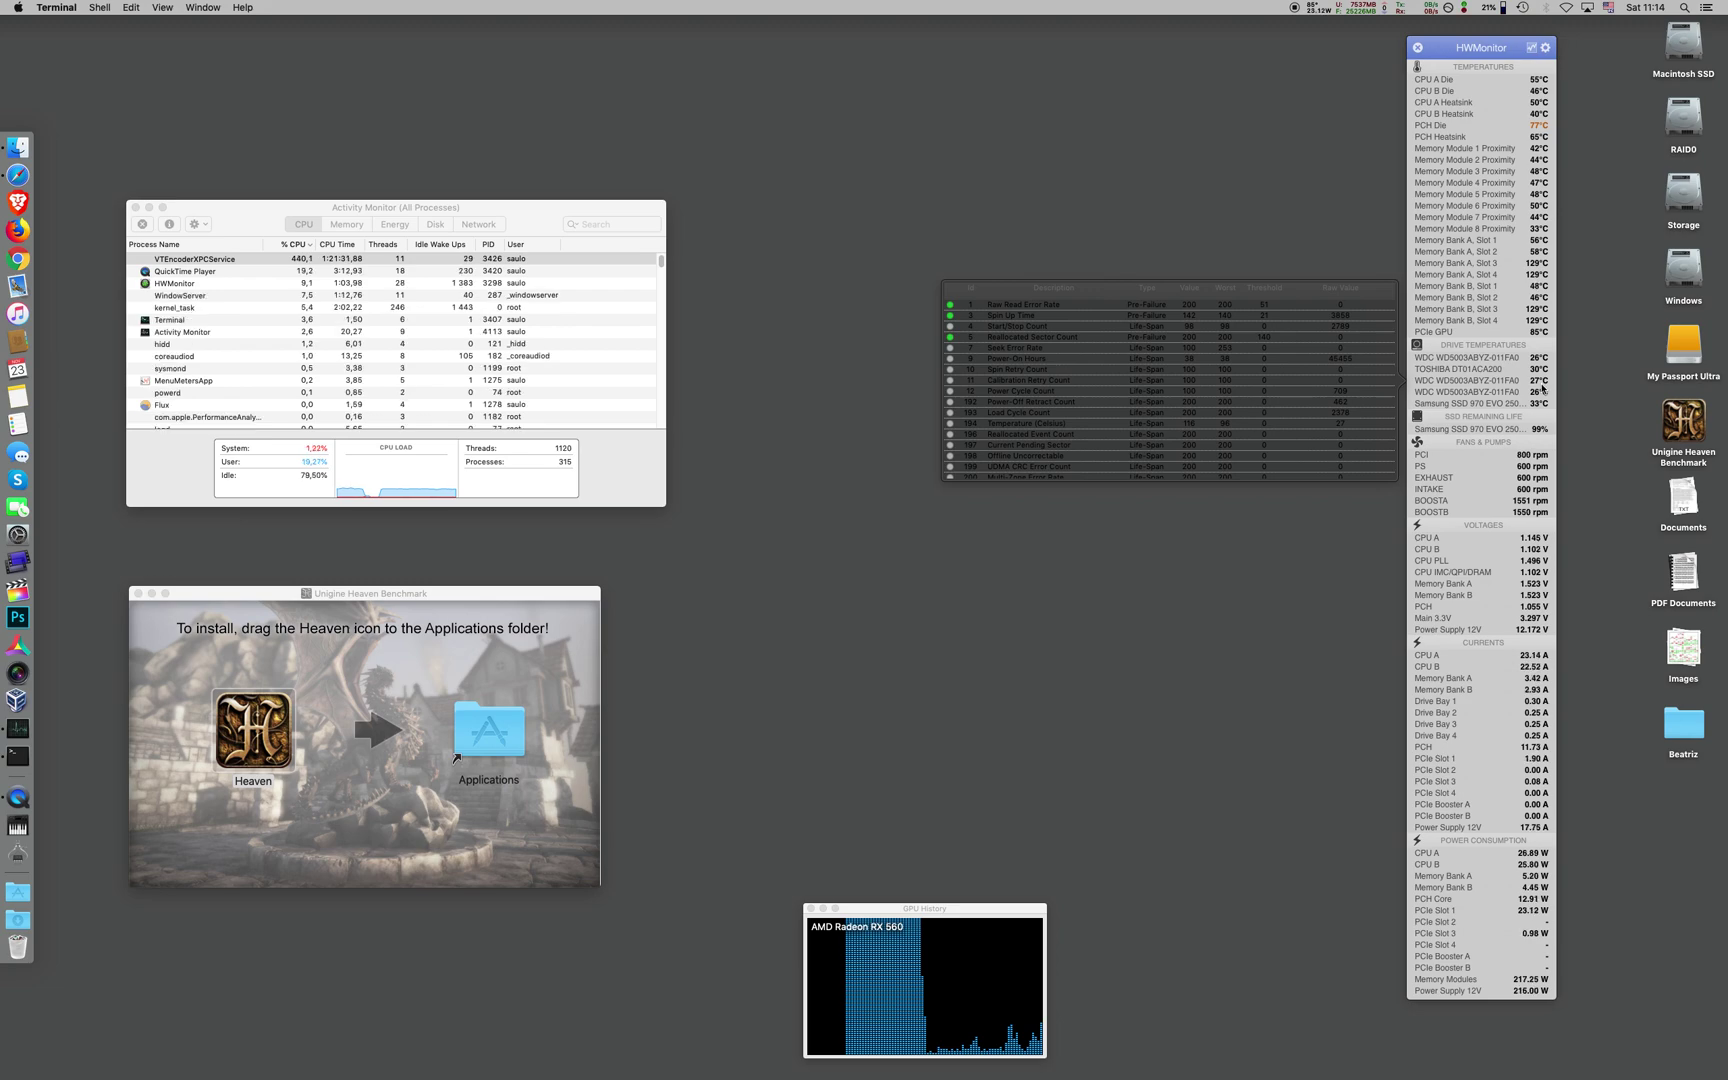
{"action": "left_click", "coordinate": [1541, 390]}
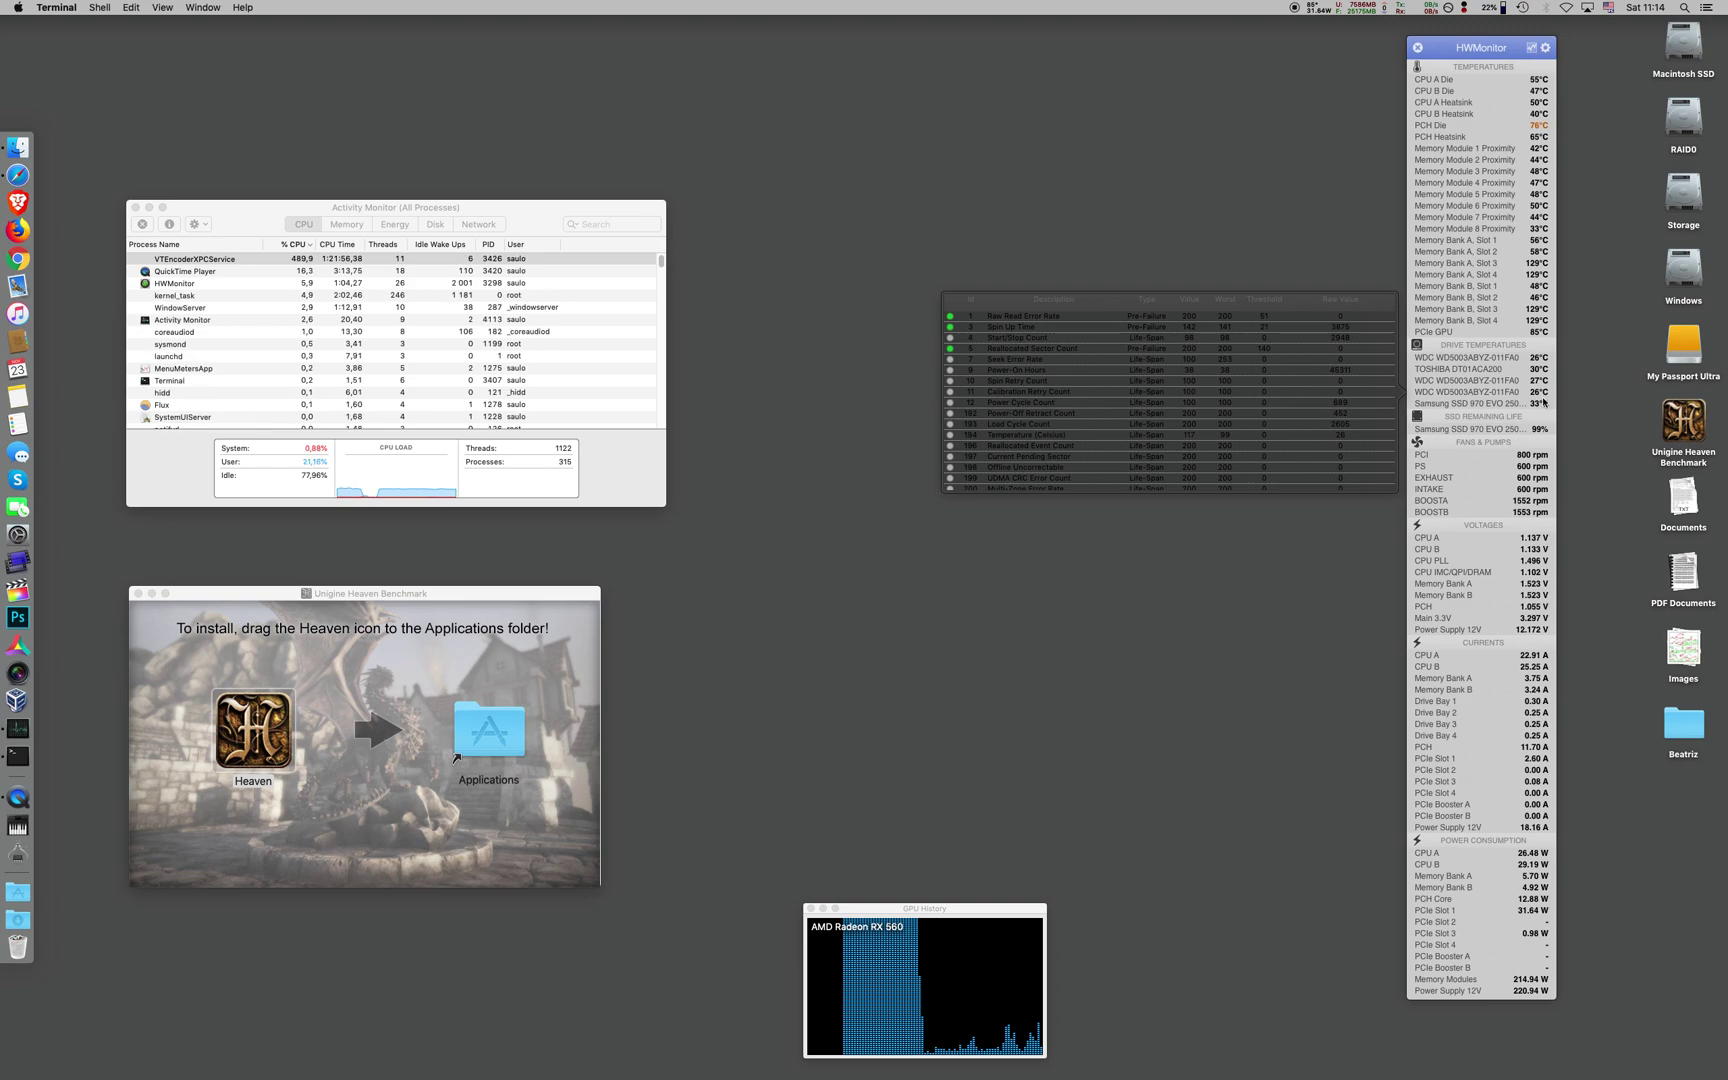
{"action": "left_click", "coordinate": [1543, 402]}
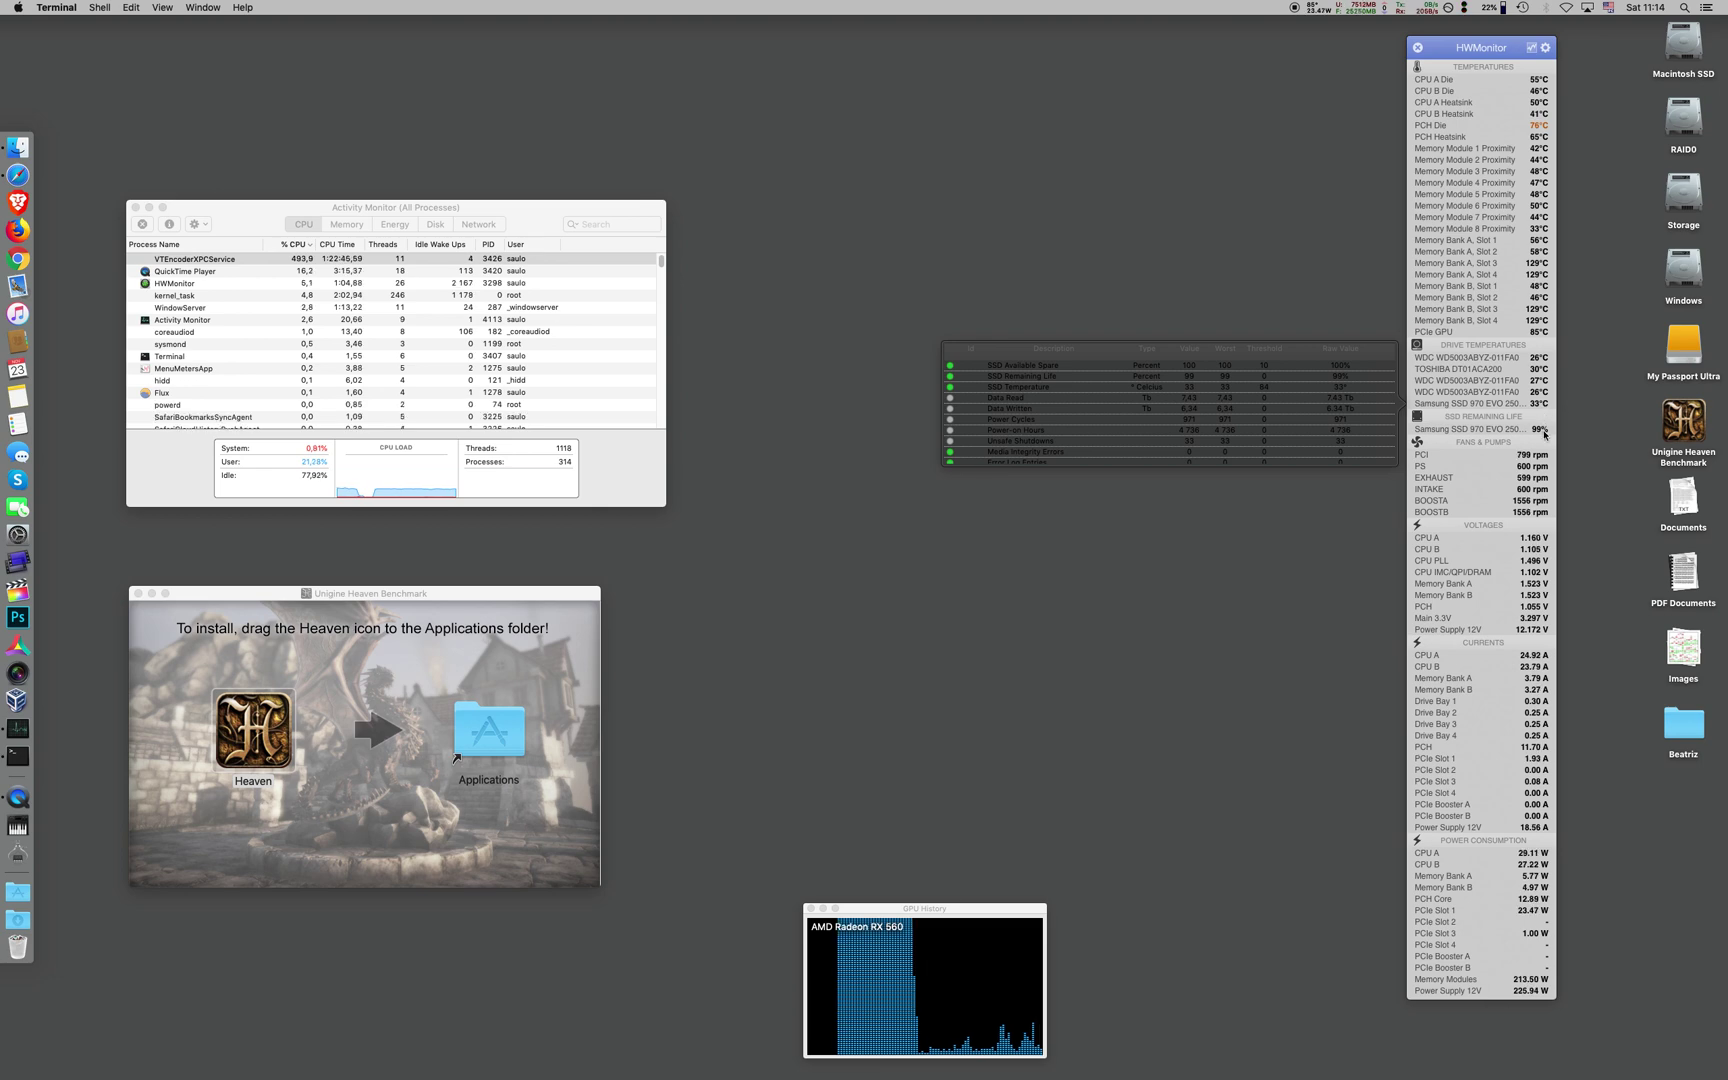
{"action": "mouse_move", "coordinate": [1481, 429]}
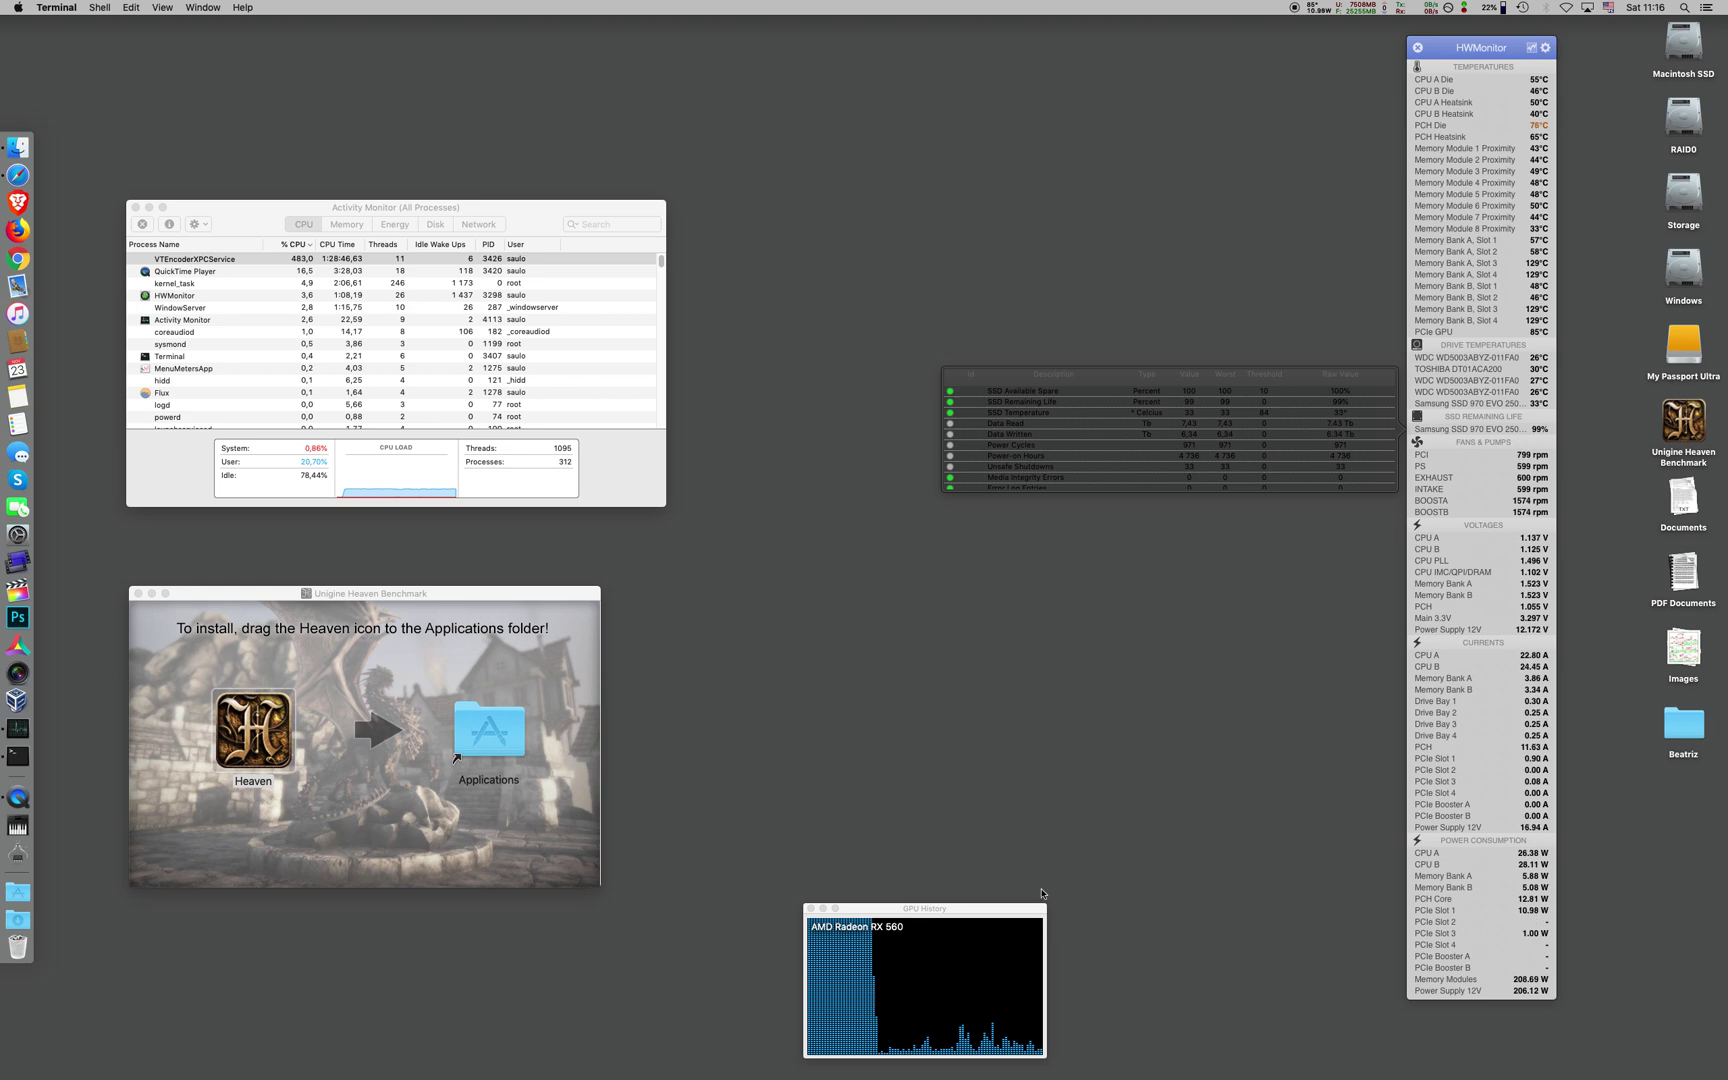
Step: Move the GPU History graph window up and to the right
{"action": "left_click_drag", "start_coordinate": [988, 914], "coordinate": [1094, 853]}
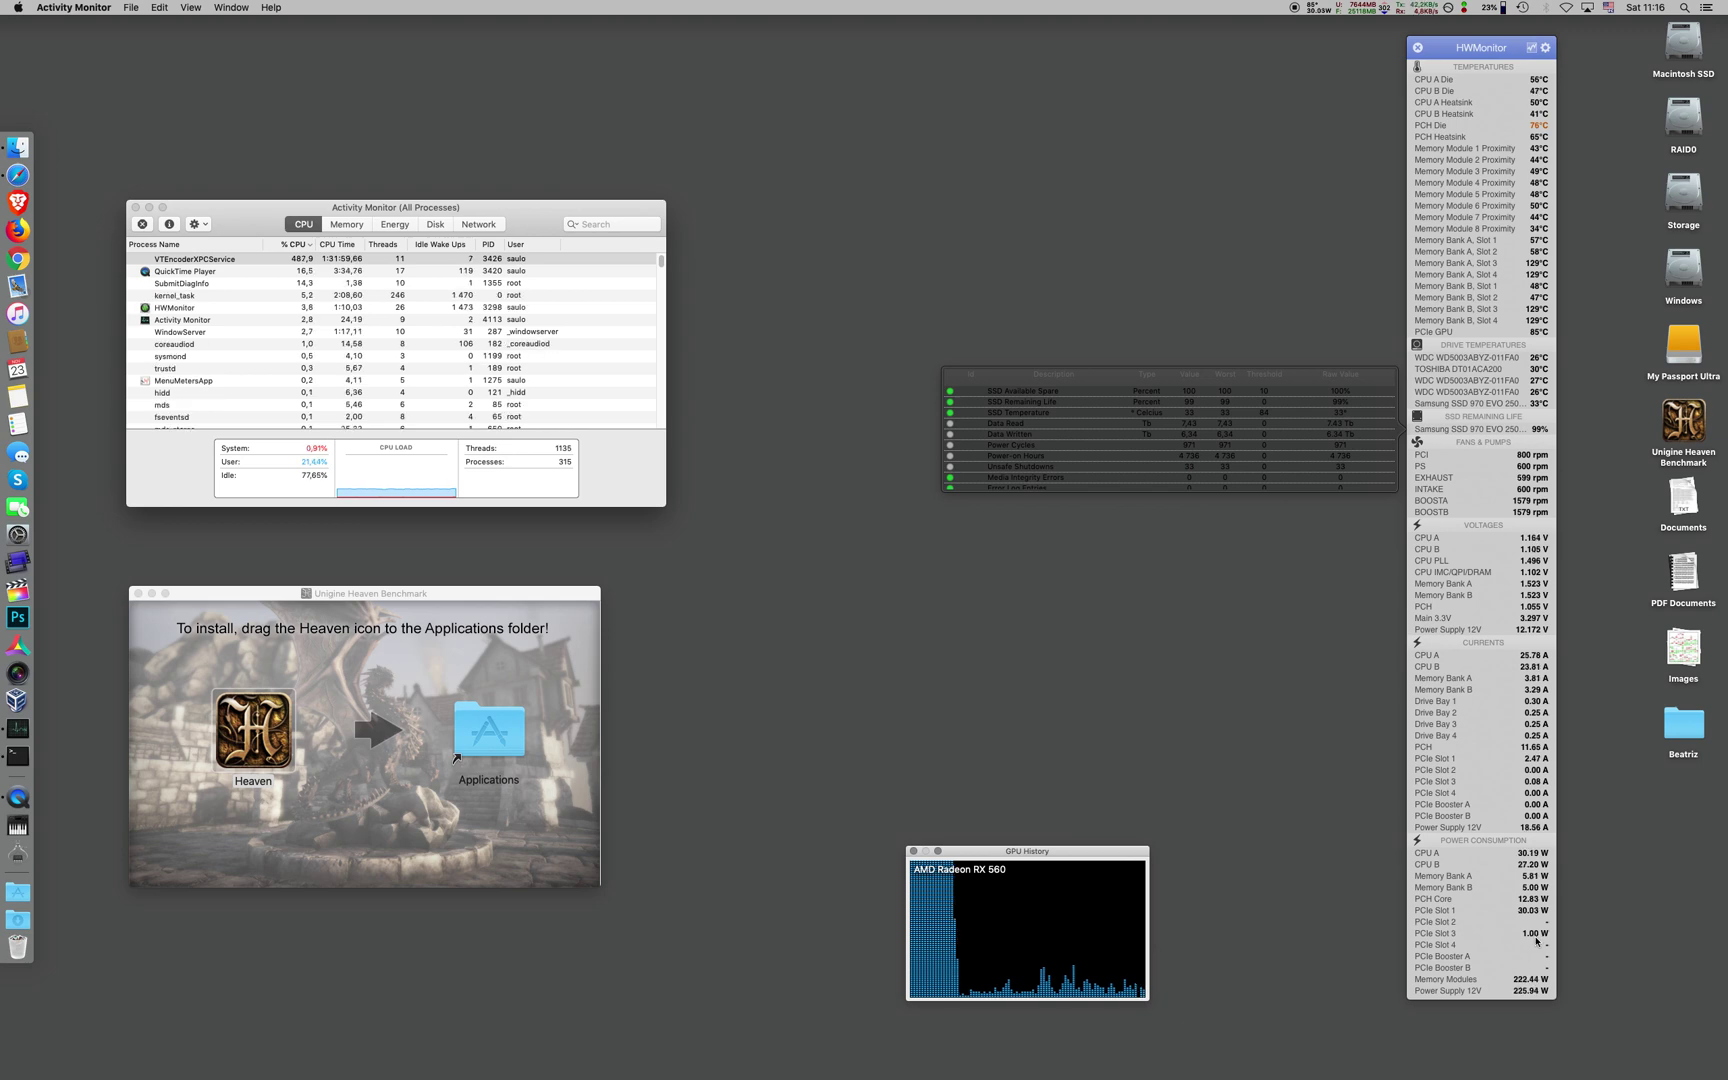
{"action": "left_click", "coordinate": [18, 8]}
Step: Open the System Report's PCI list and inspect the pci1002,aae0 audio device and PXS3 USB controller
{"action": "left_click", "coordinate": [55, 23]}
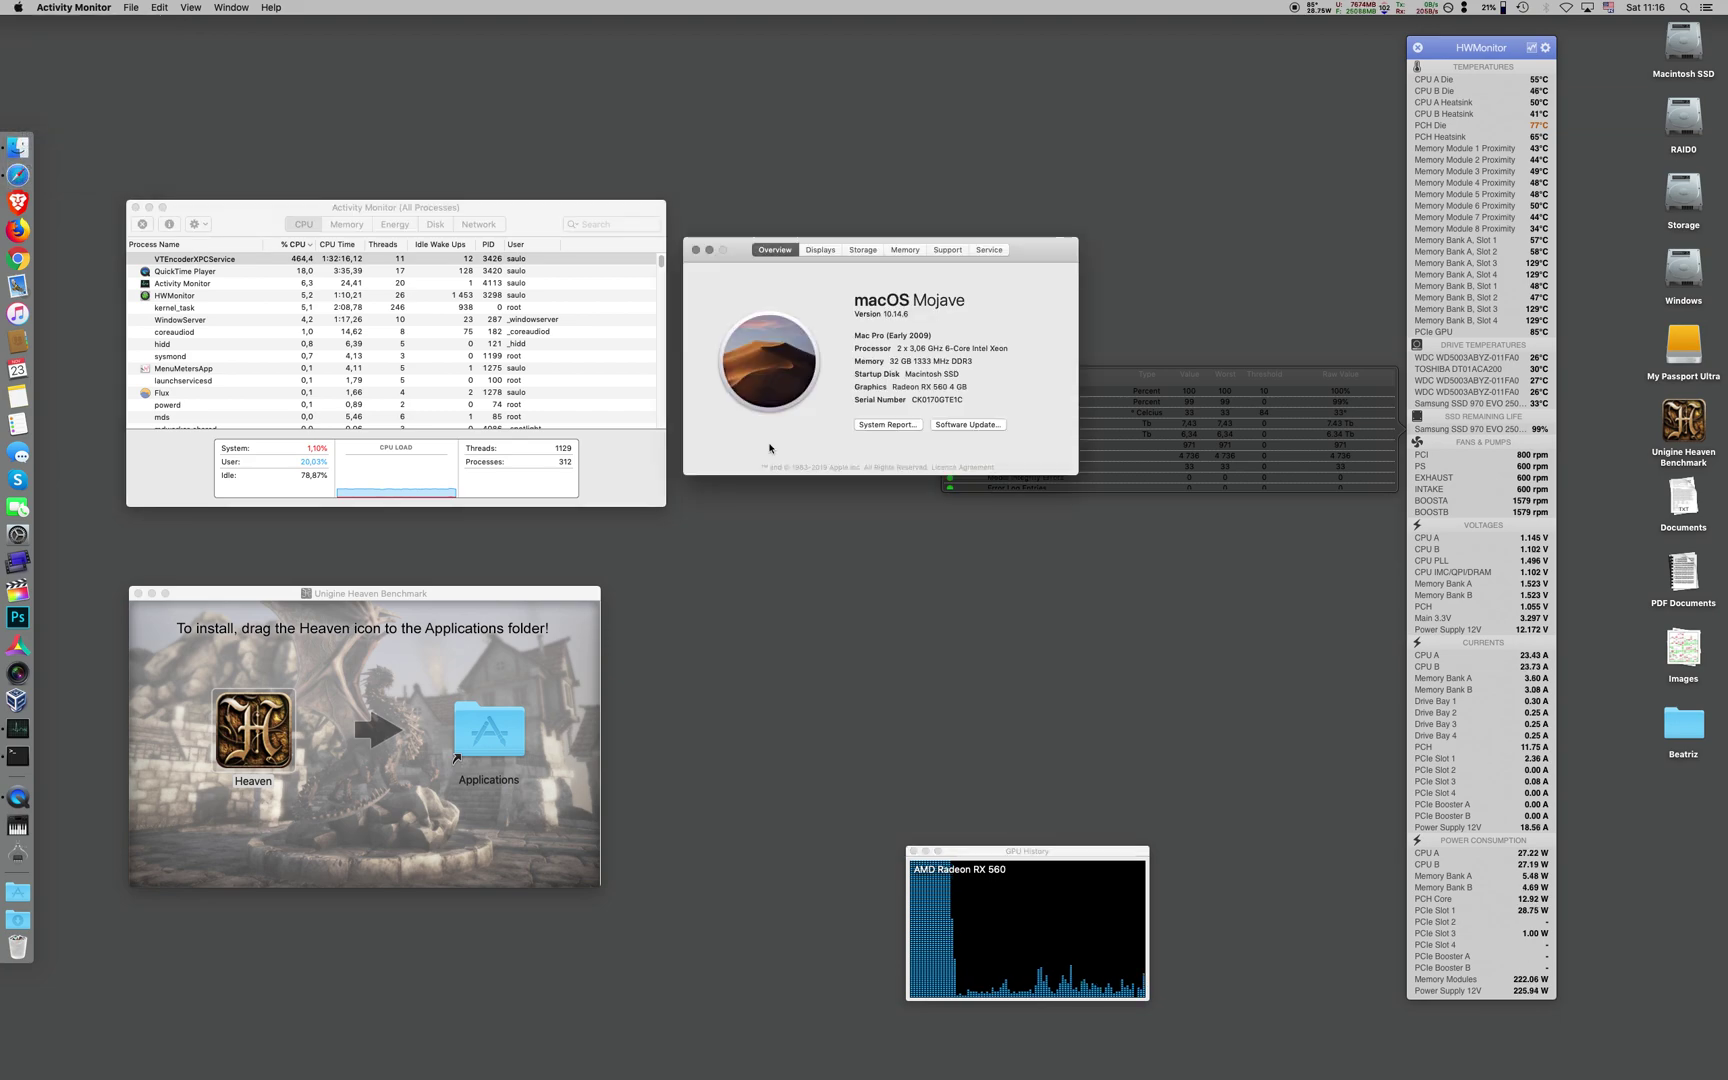
{"action": "left_click", "coordinate": [887, 425]}
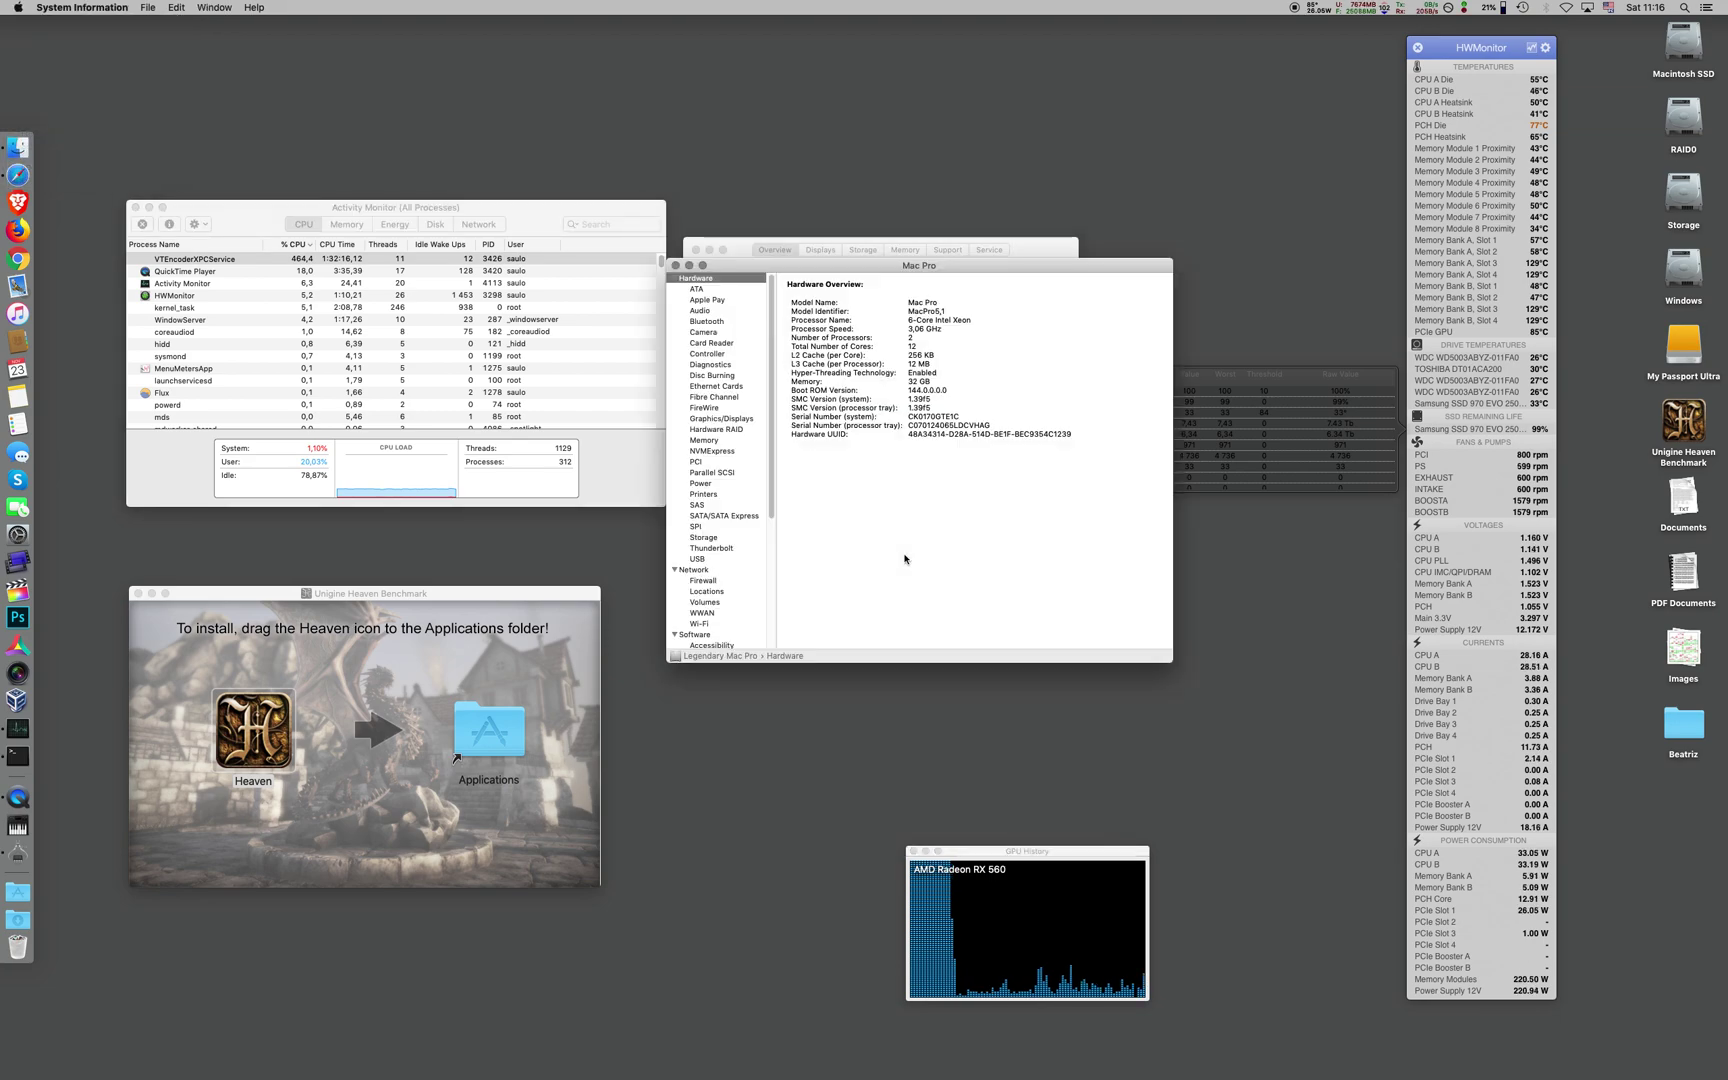
{"action": "left_click", "coordinate": [714, 462]}
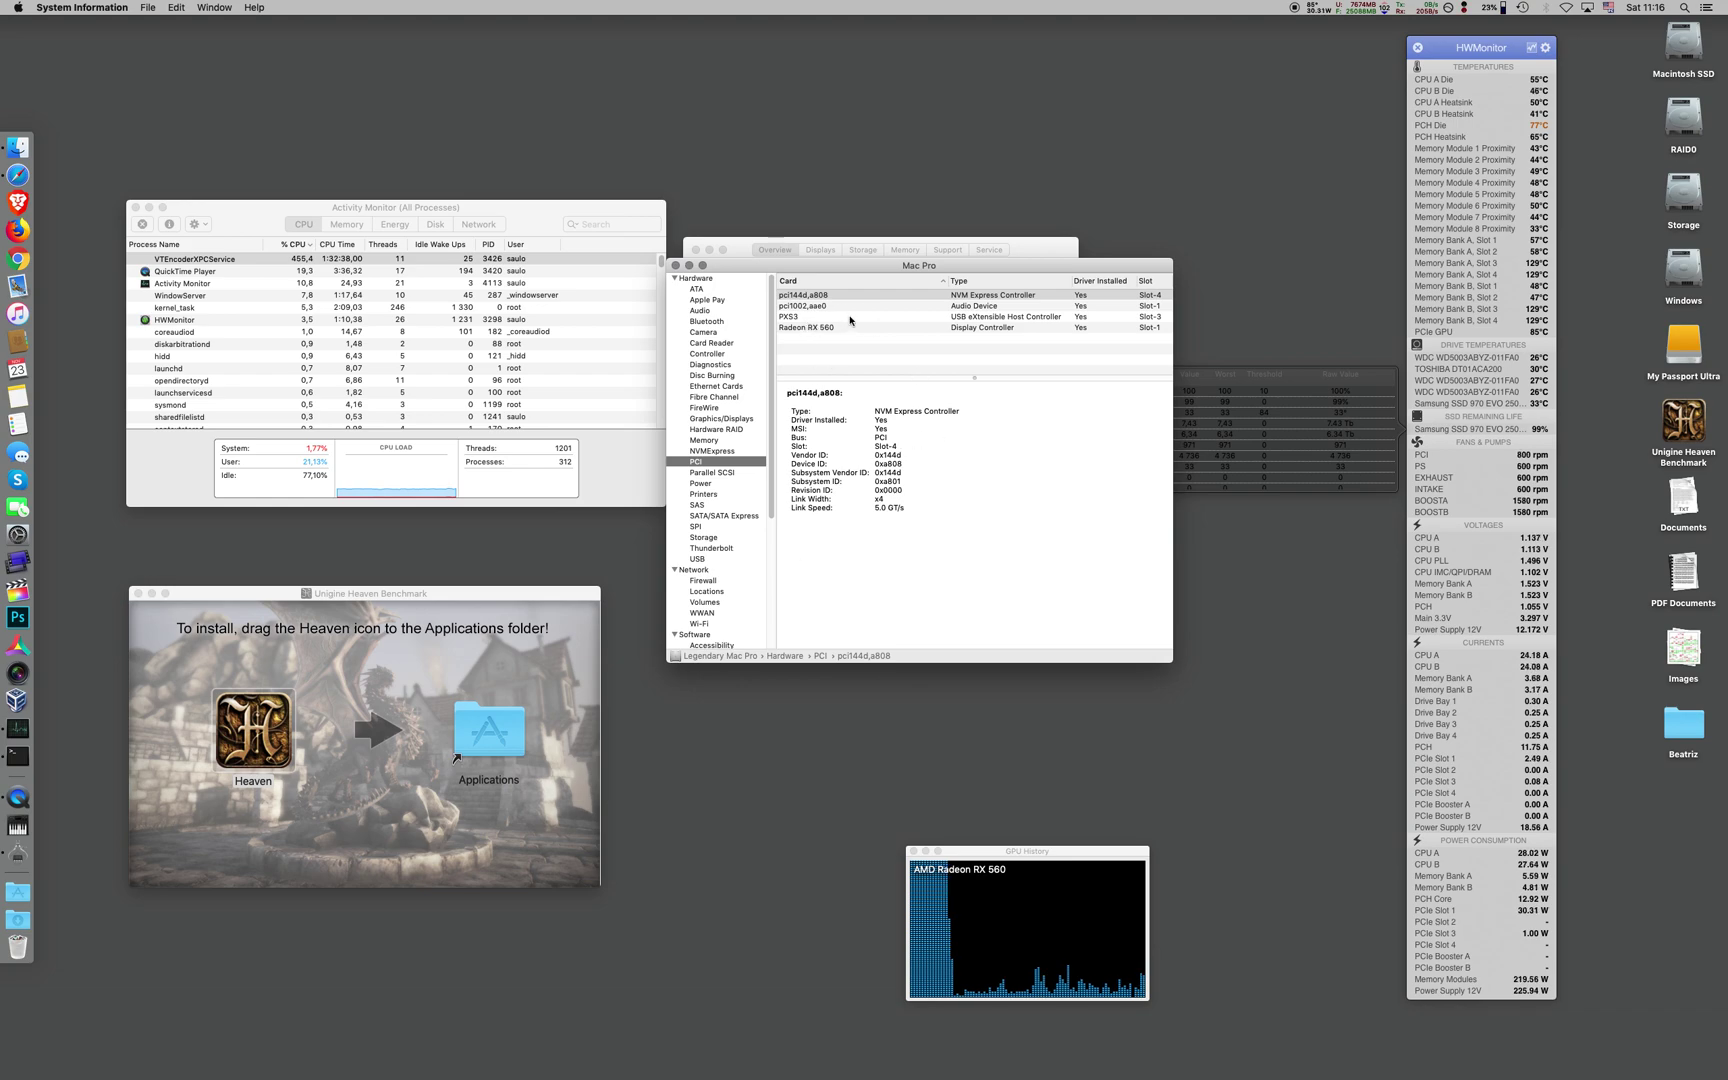
{"action": "left_click", "coordinate": [838, 307]}
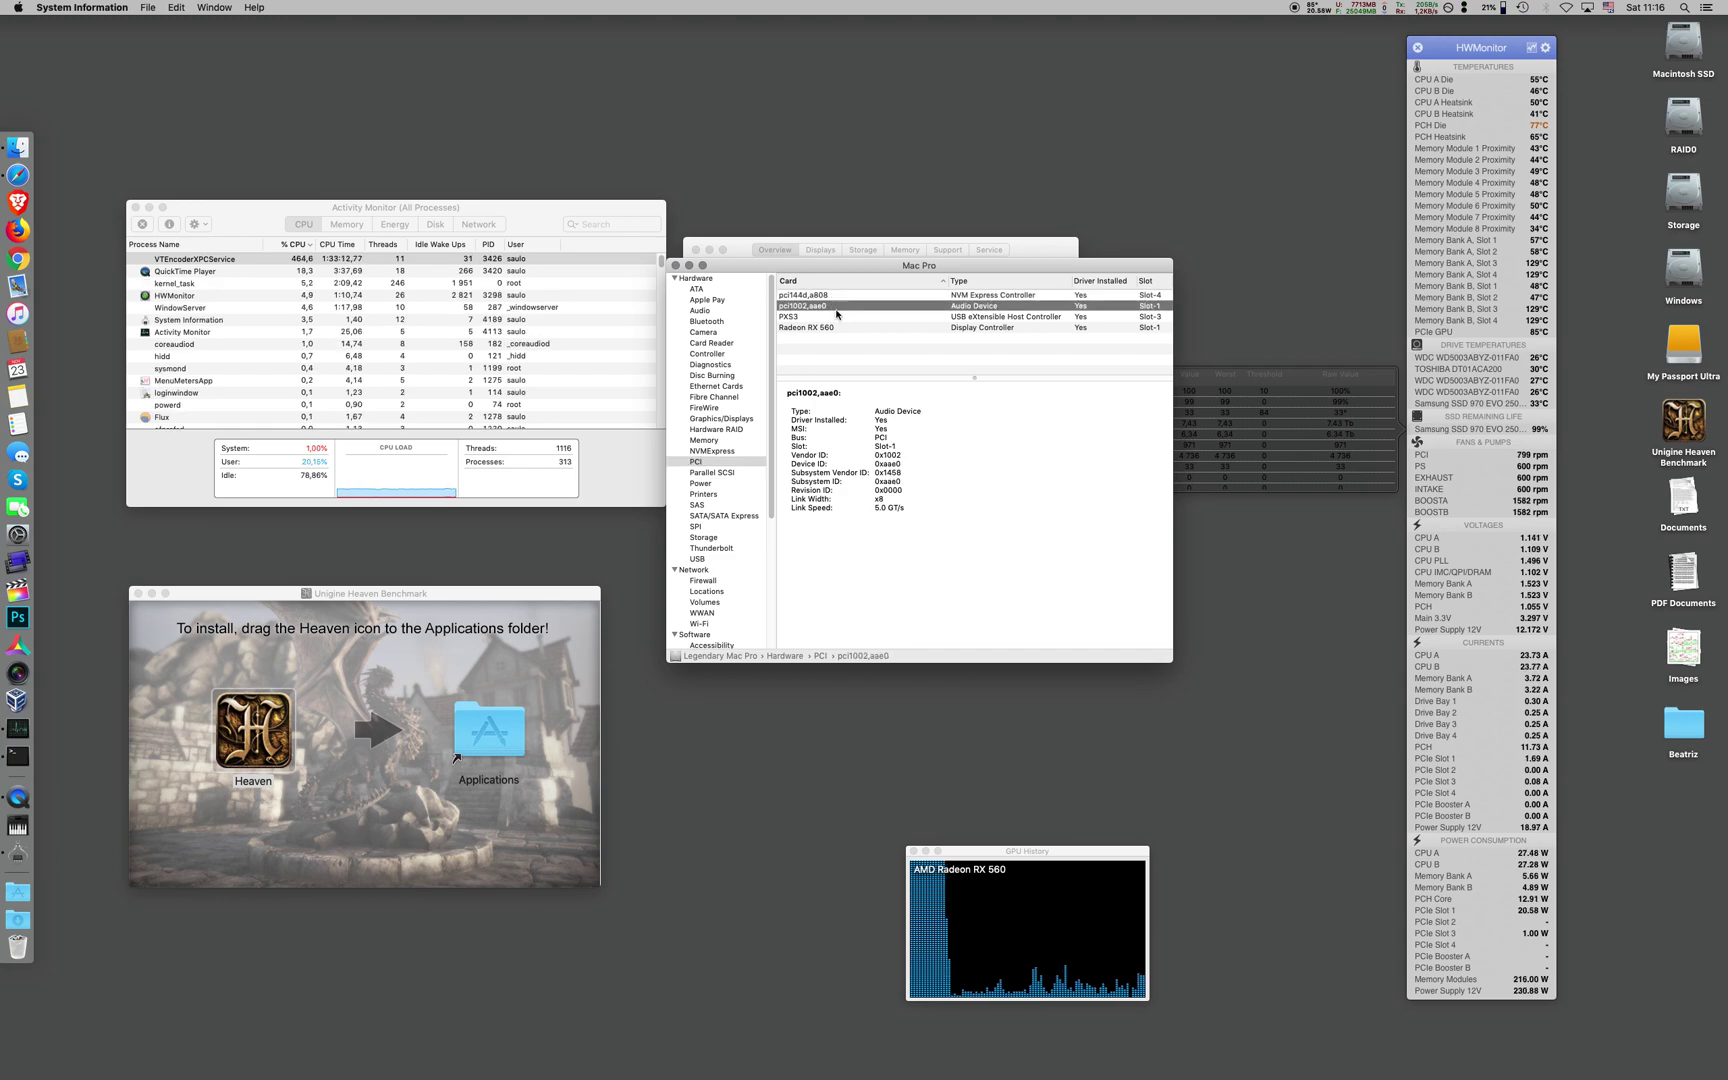
{"action": "left_click", "coordinate": [835, 317]}
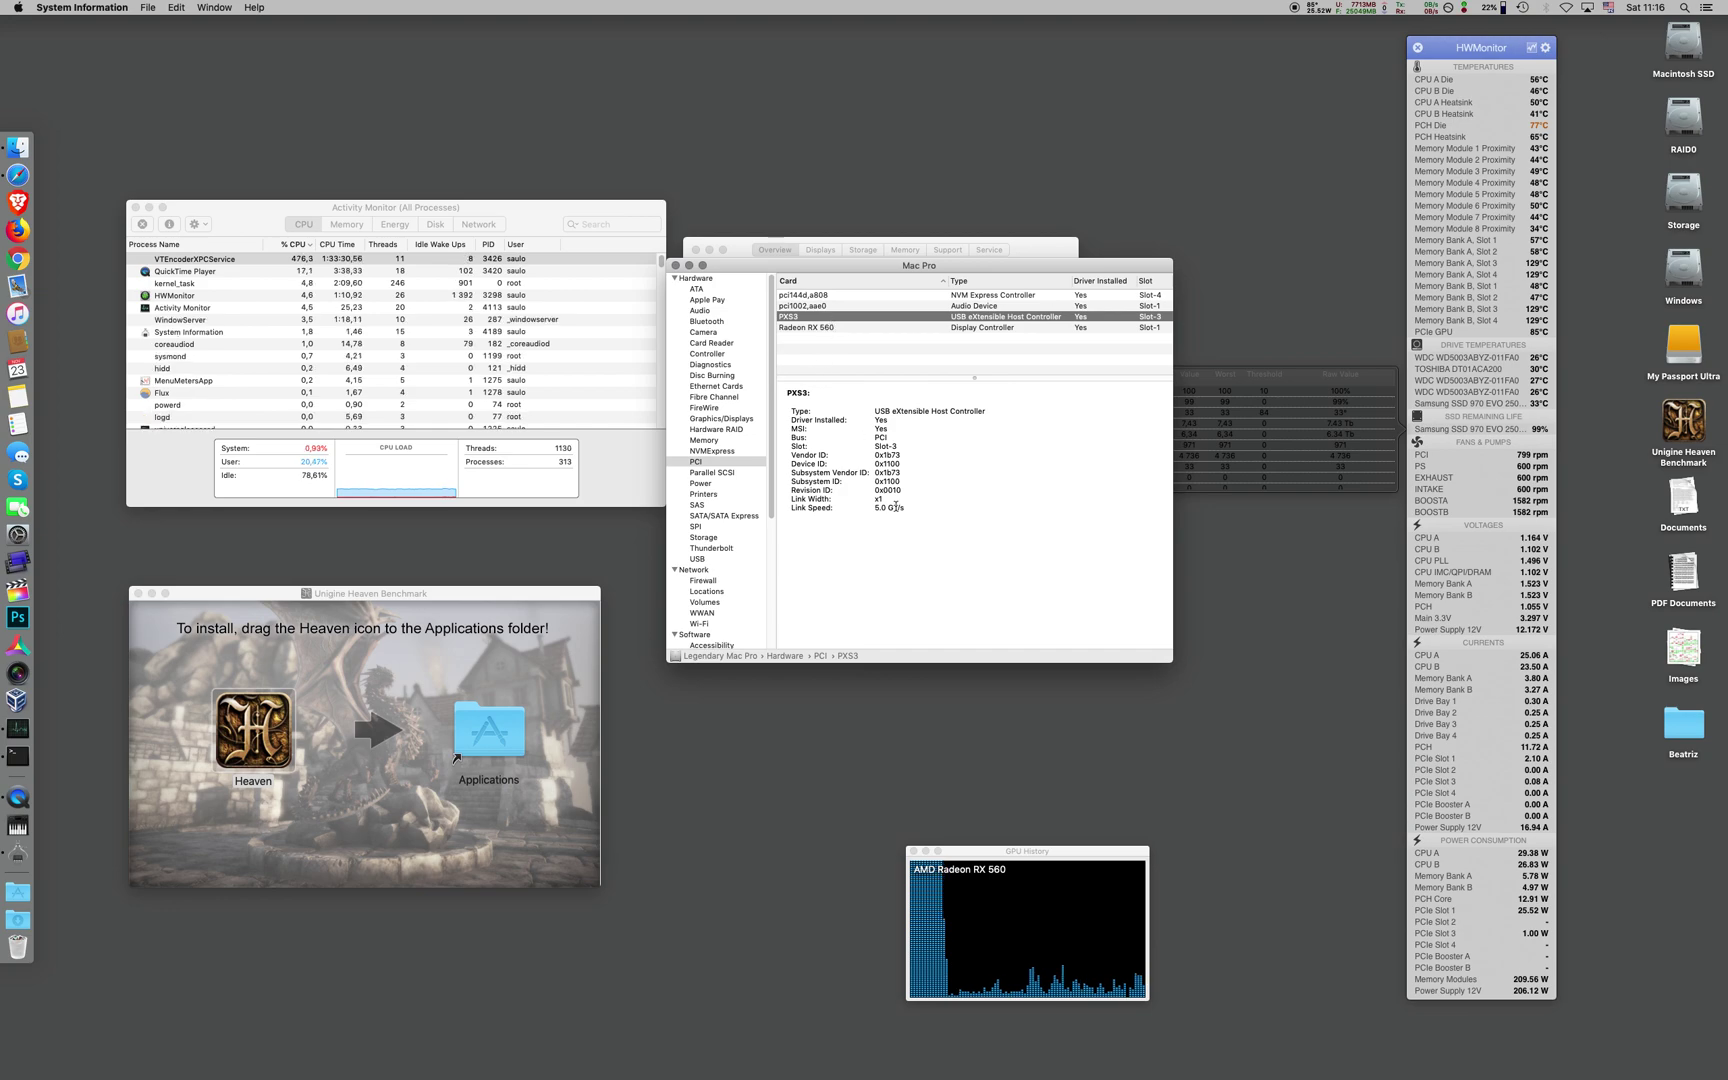
Step: Review the NVMe controller and Radeon RX 560 details, then close the report windows
{"action": "left_click", "coordinate": [851, 296]}
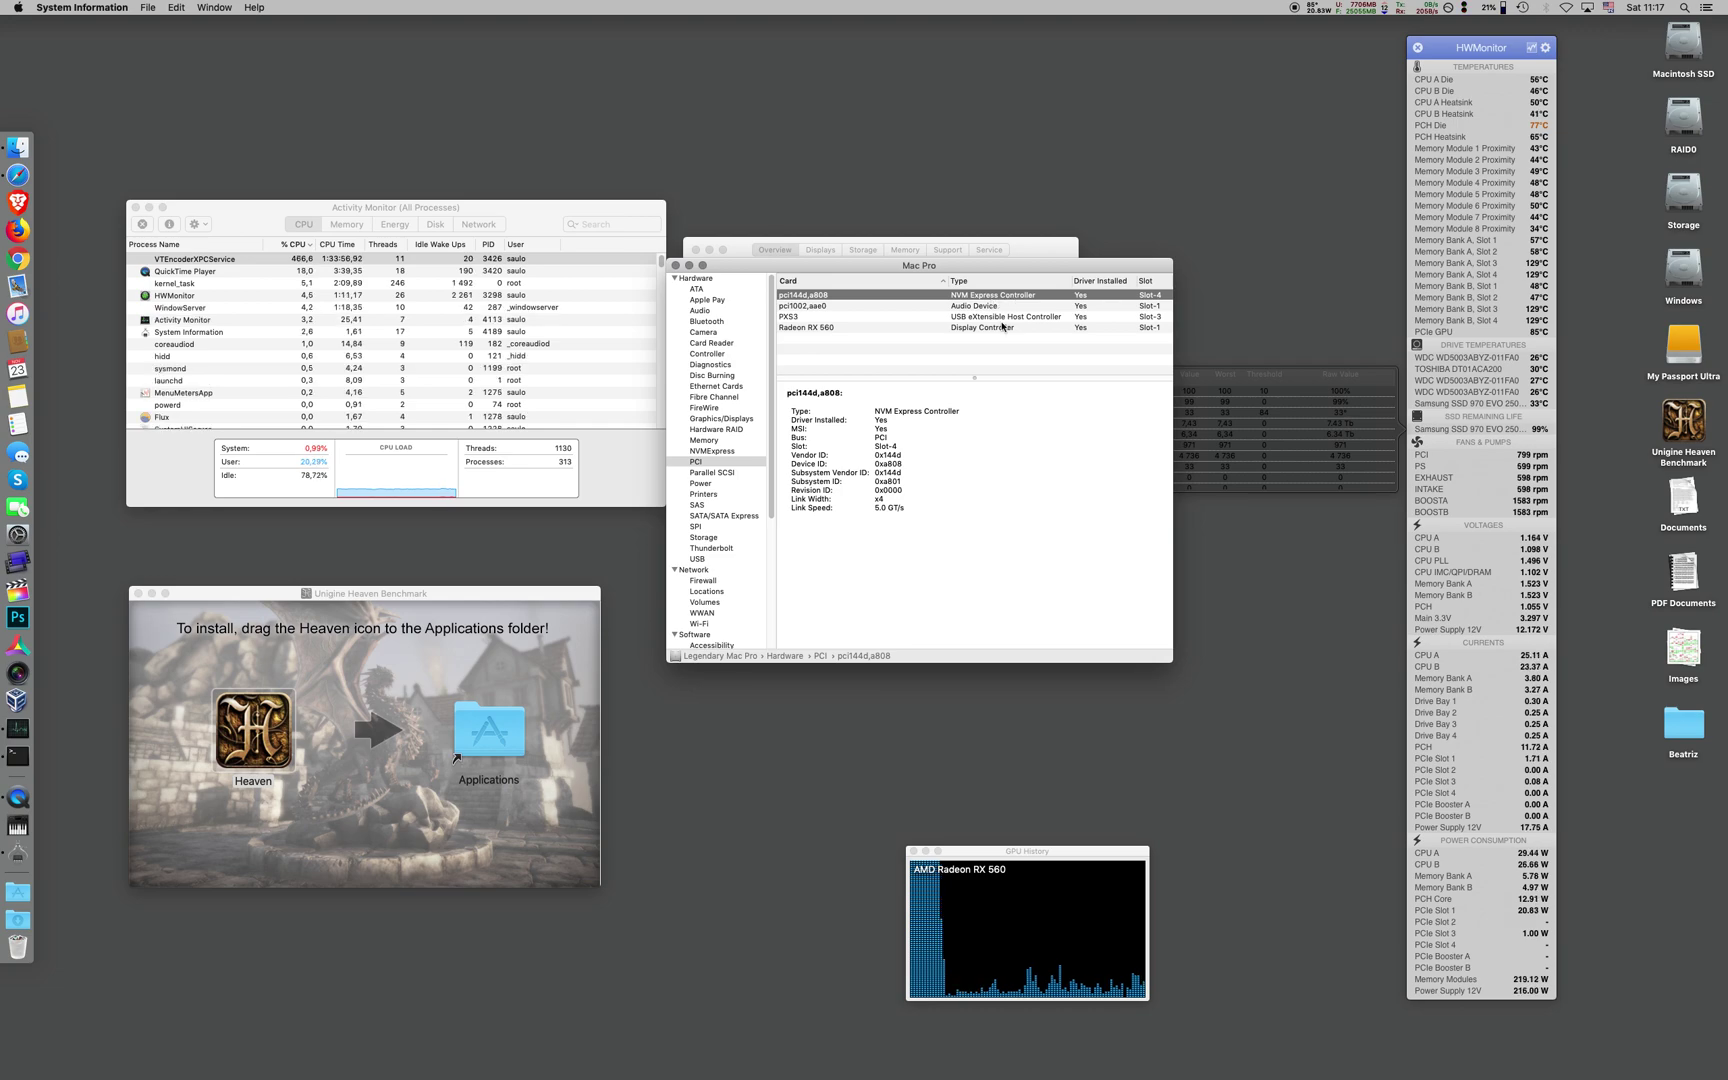
{"action": "left_click", "coordinate": [891, 328]}
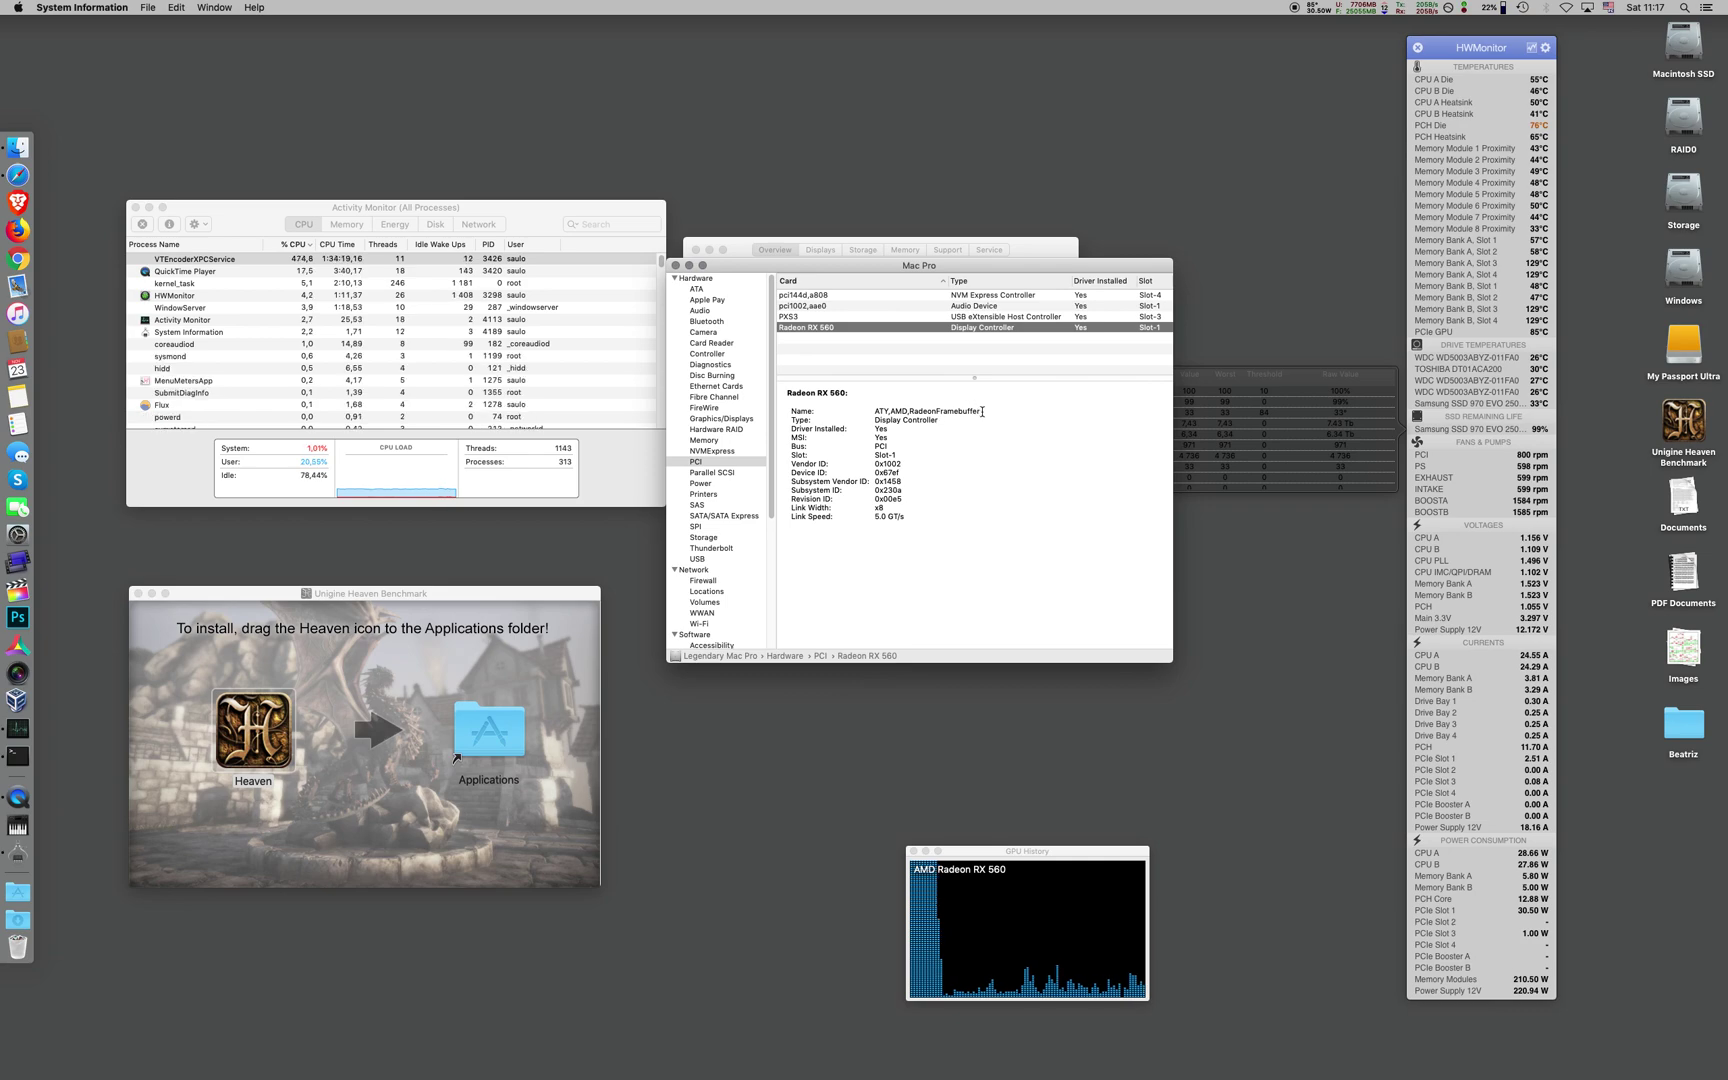
{"action": "left_click", "coordinate": [888, 407]}
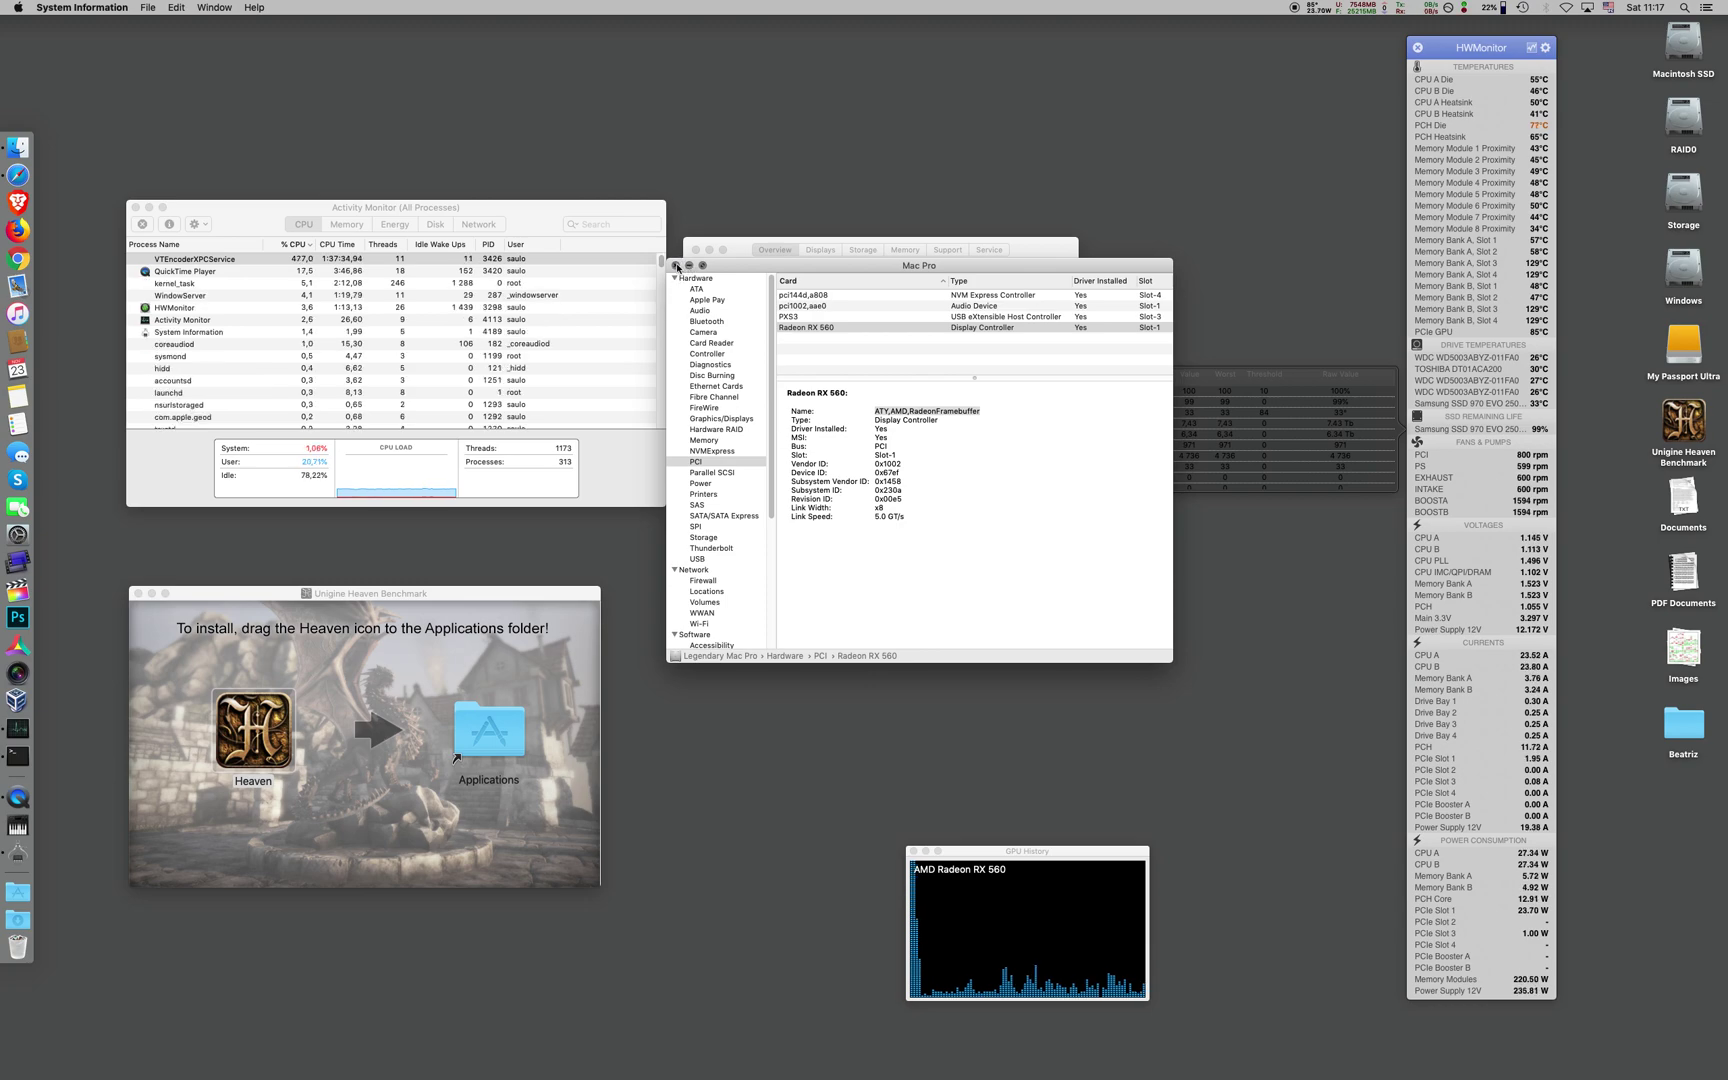
{"action": "left_click", "coordinate": [676, 265]}
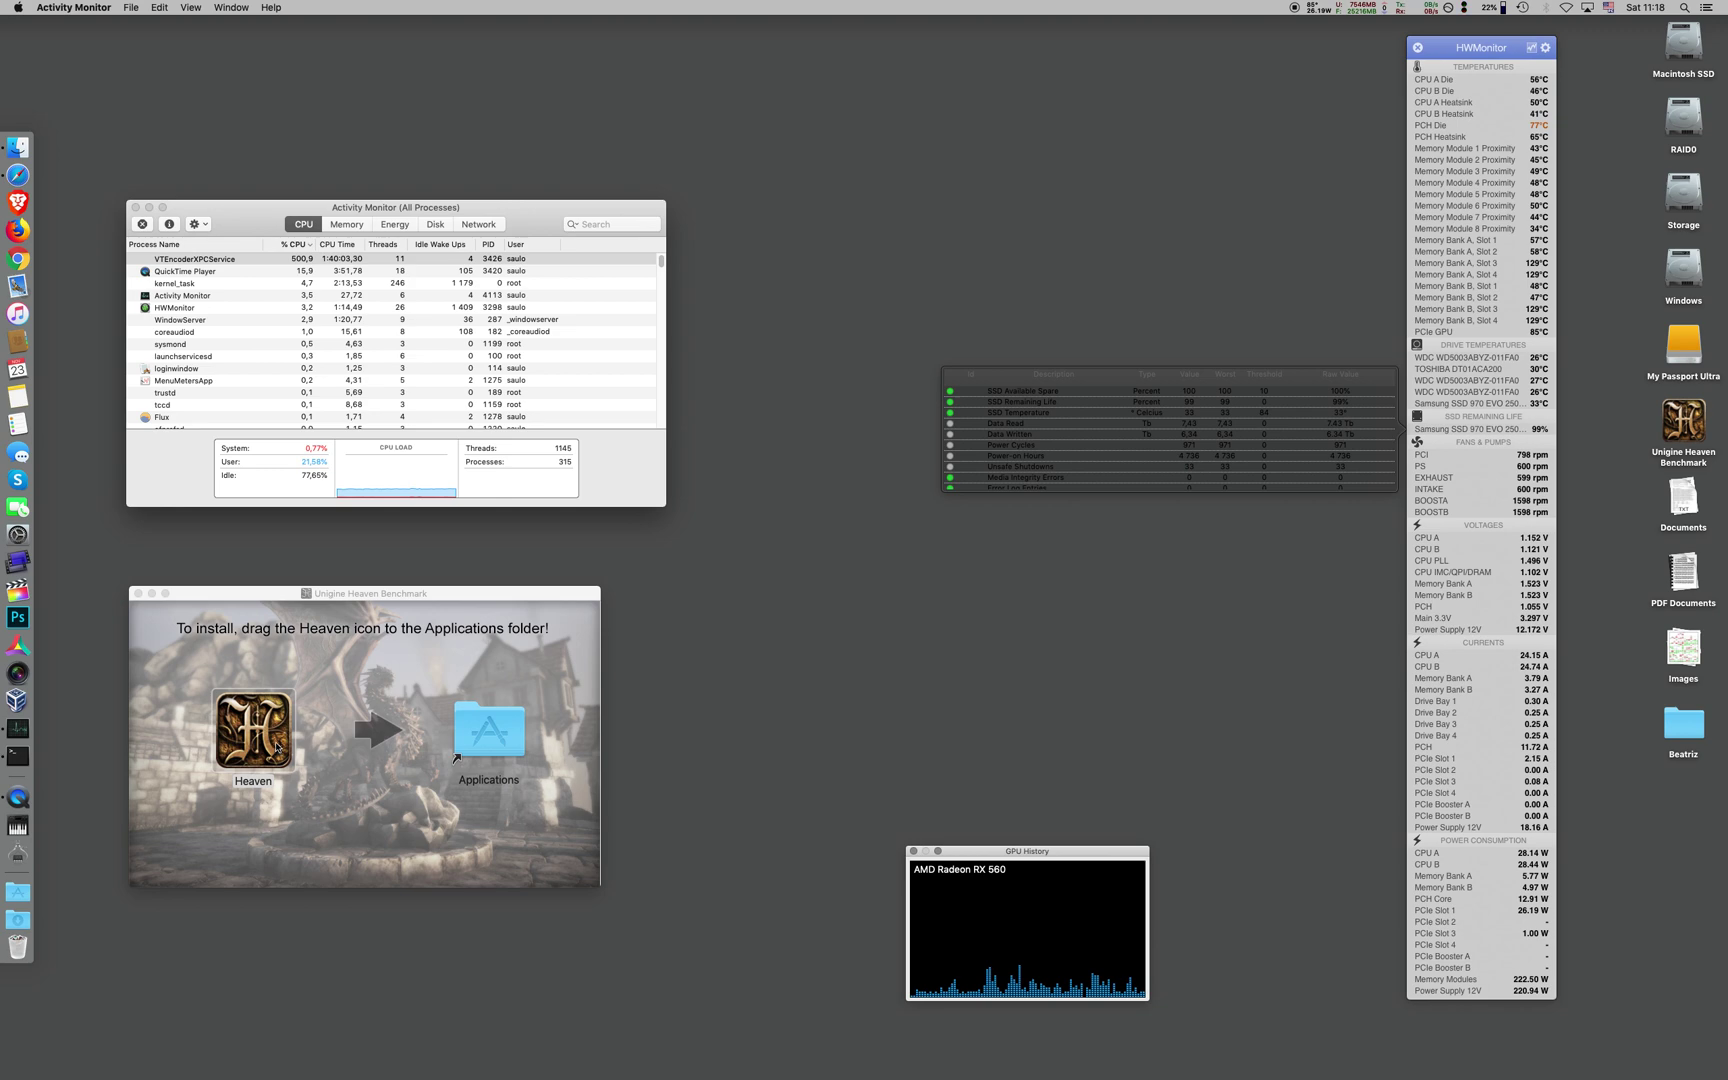
Step: Open Heaven past Gatekeeper and run it at Ultra, Extreme tessellation, 1920x1200
{"action": "left_click", "coordinate": [889, 678]}
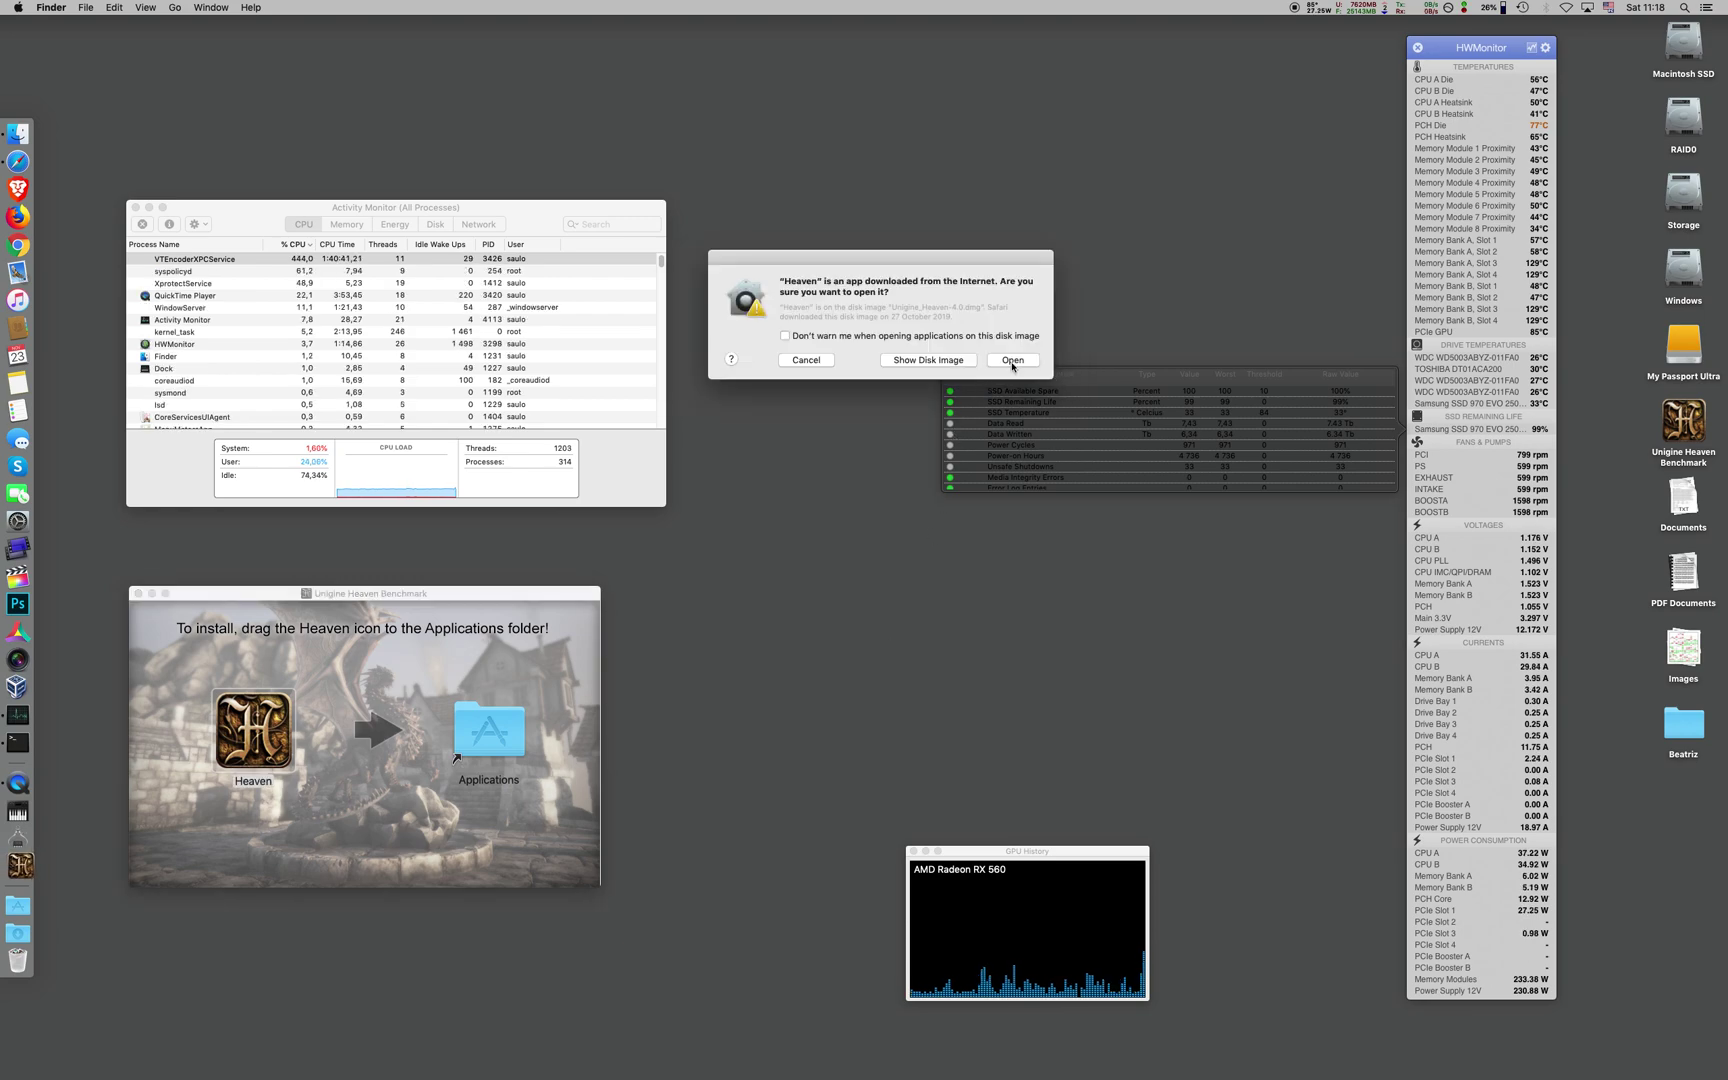
{"action": "left_click", "coordinate": [1012, 360]}
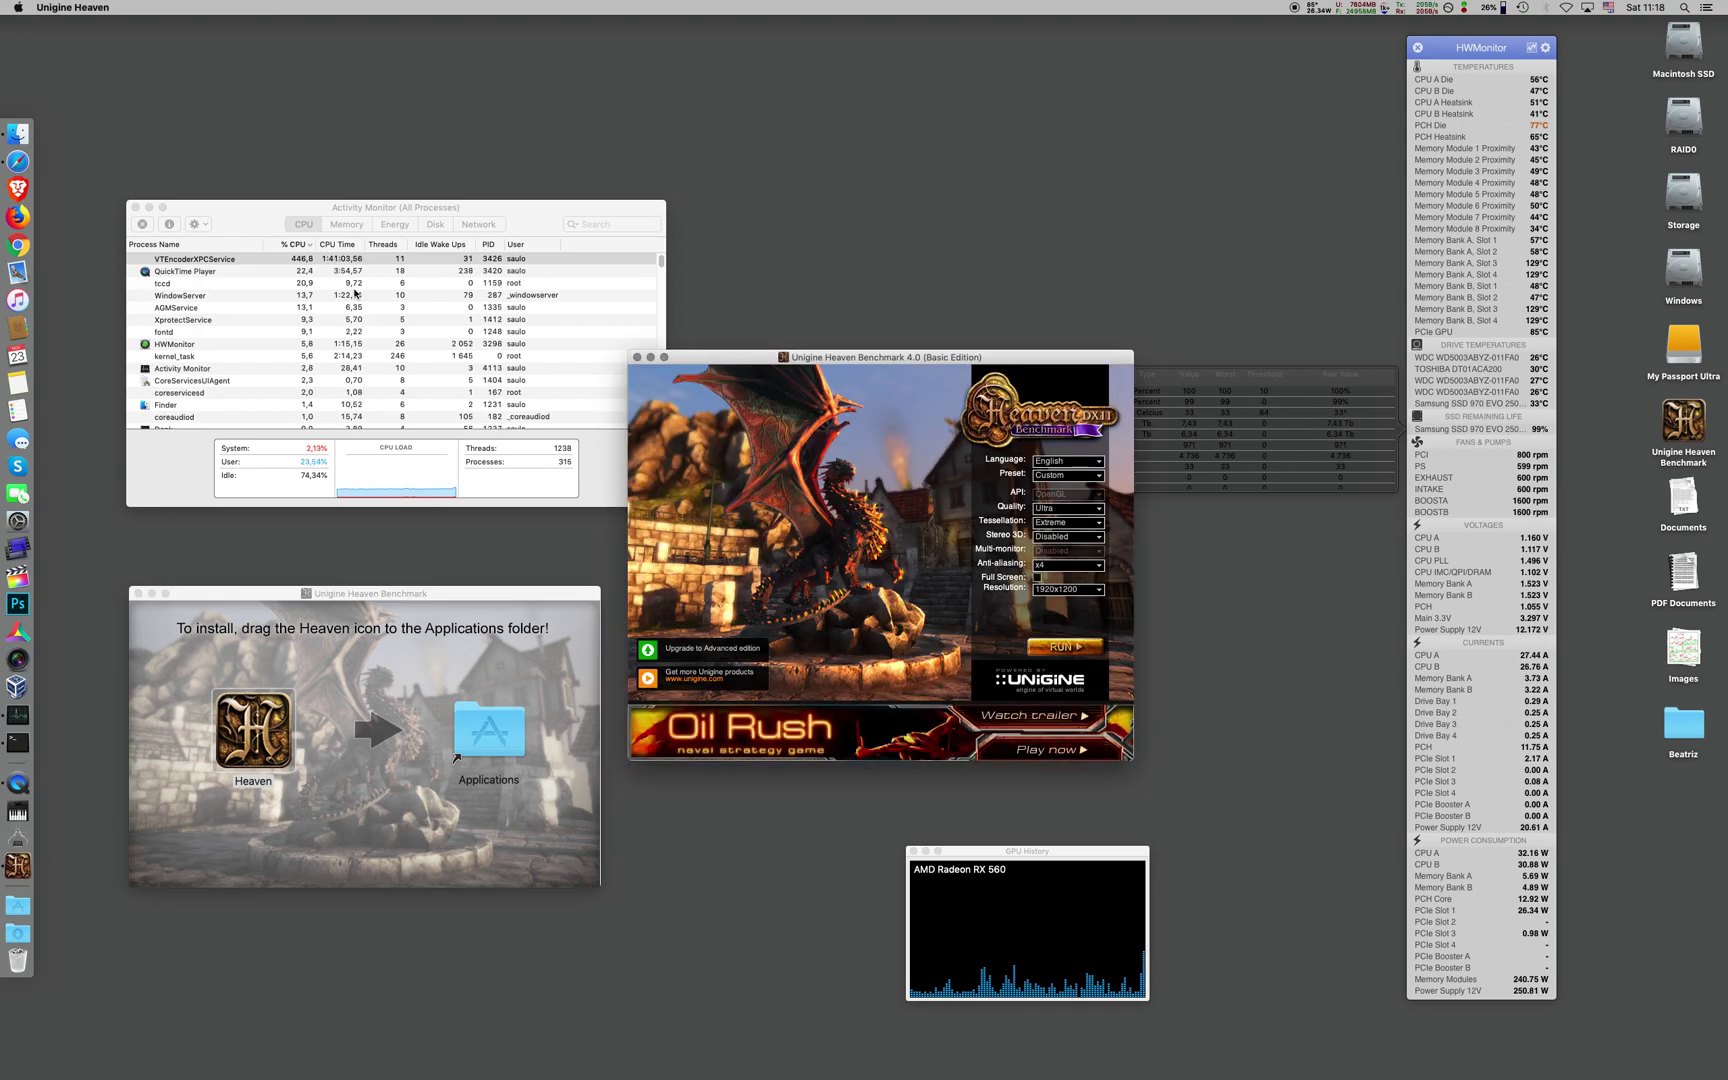
{"action": "mouse_move", "coordinate": [362, 213]}
{"action": "left_mouse_down"}
{"action": "mouse_move", "coordinate": [1064, 558]}
{"action": "mouse_move", "coordinate": [1399, 780]}
{"action": "left_mouse_up"}
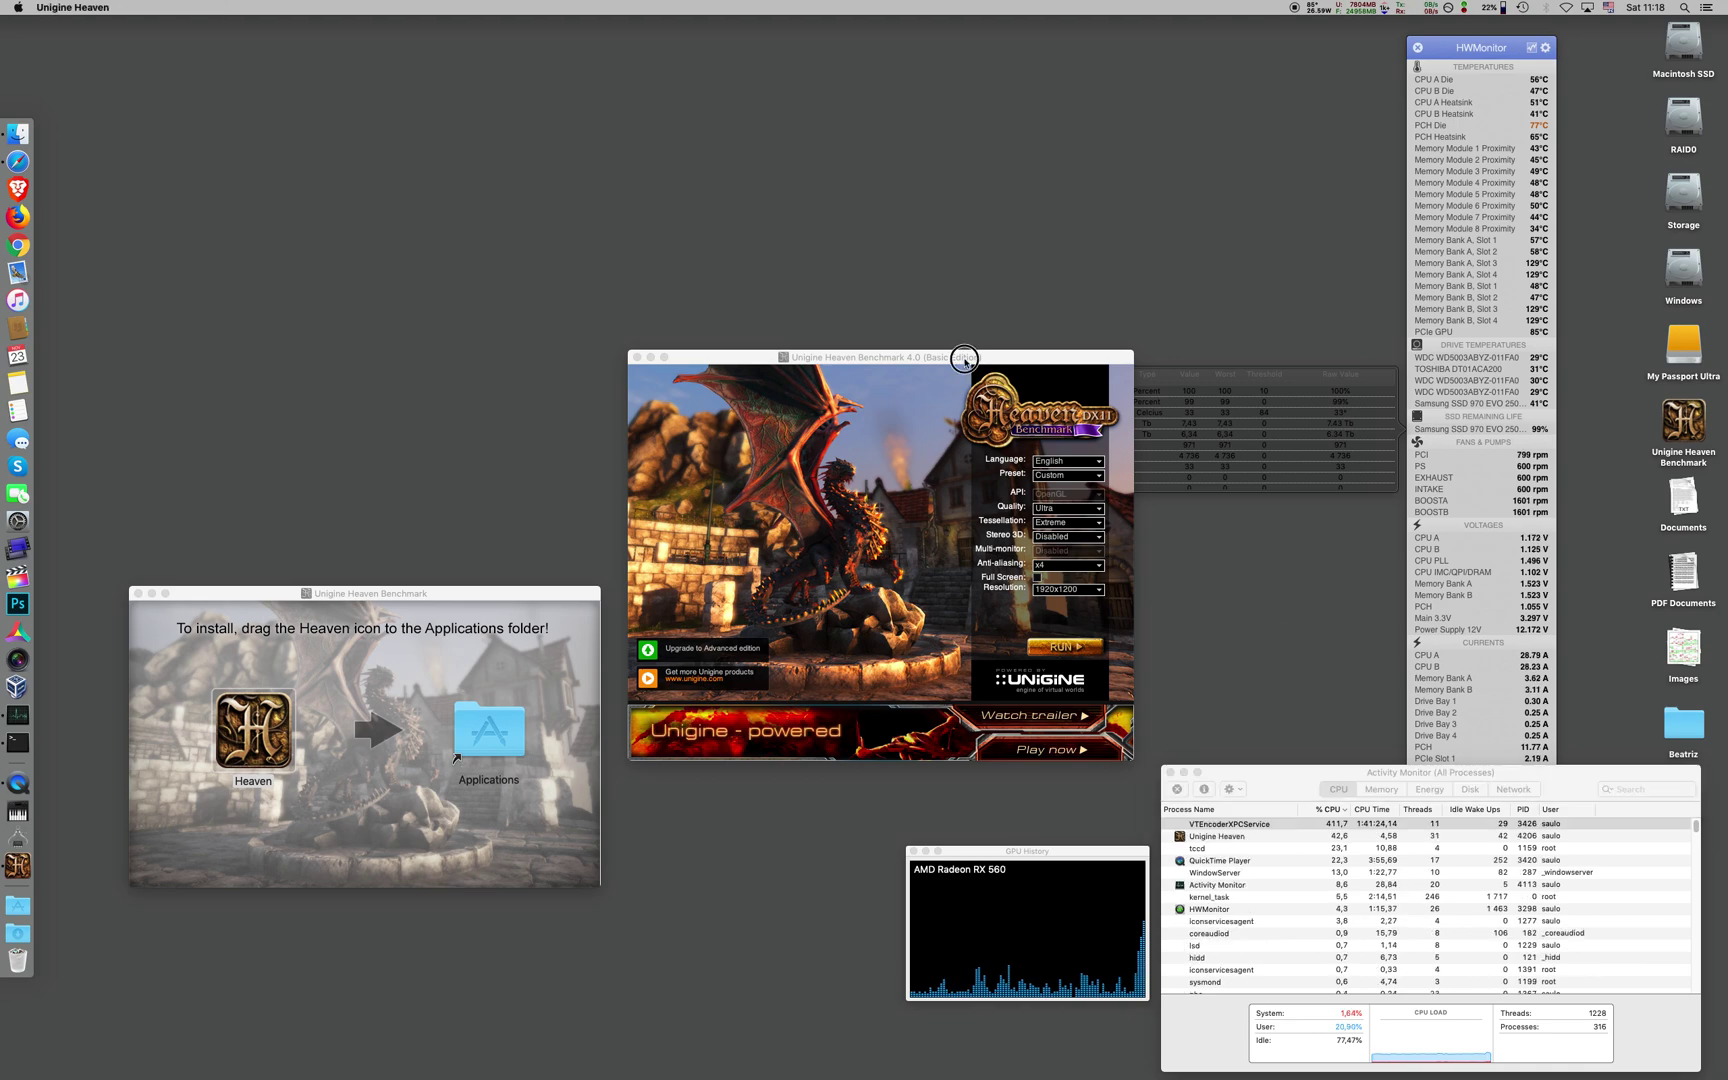
{"action": "left_click", "coordinate": [908, 466]}
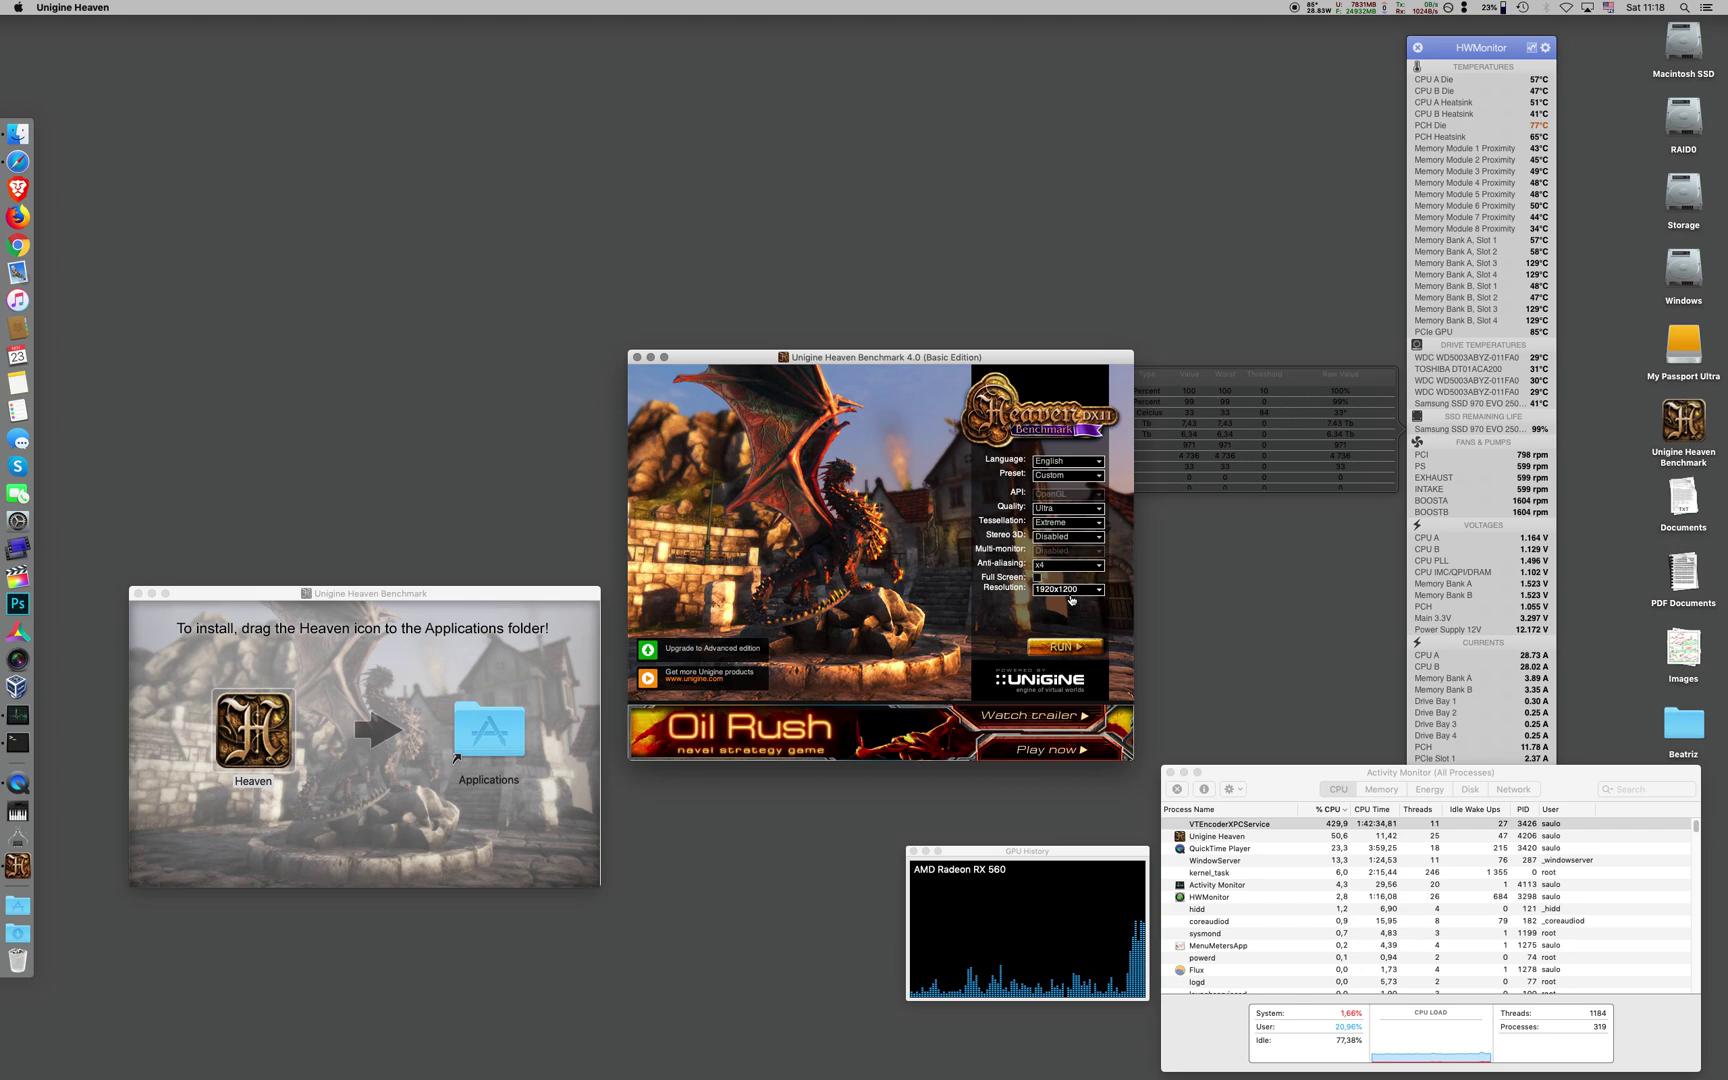
{"action": "left_click", "coordinate": [1081, 653]}
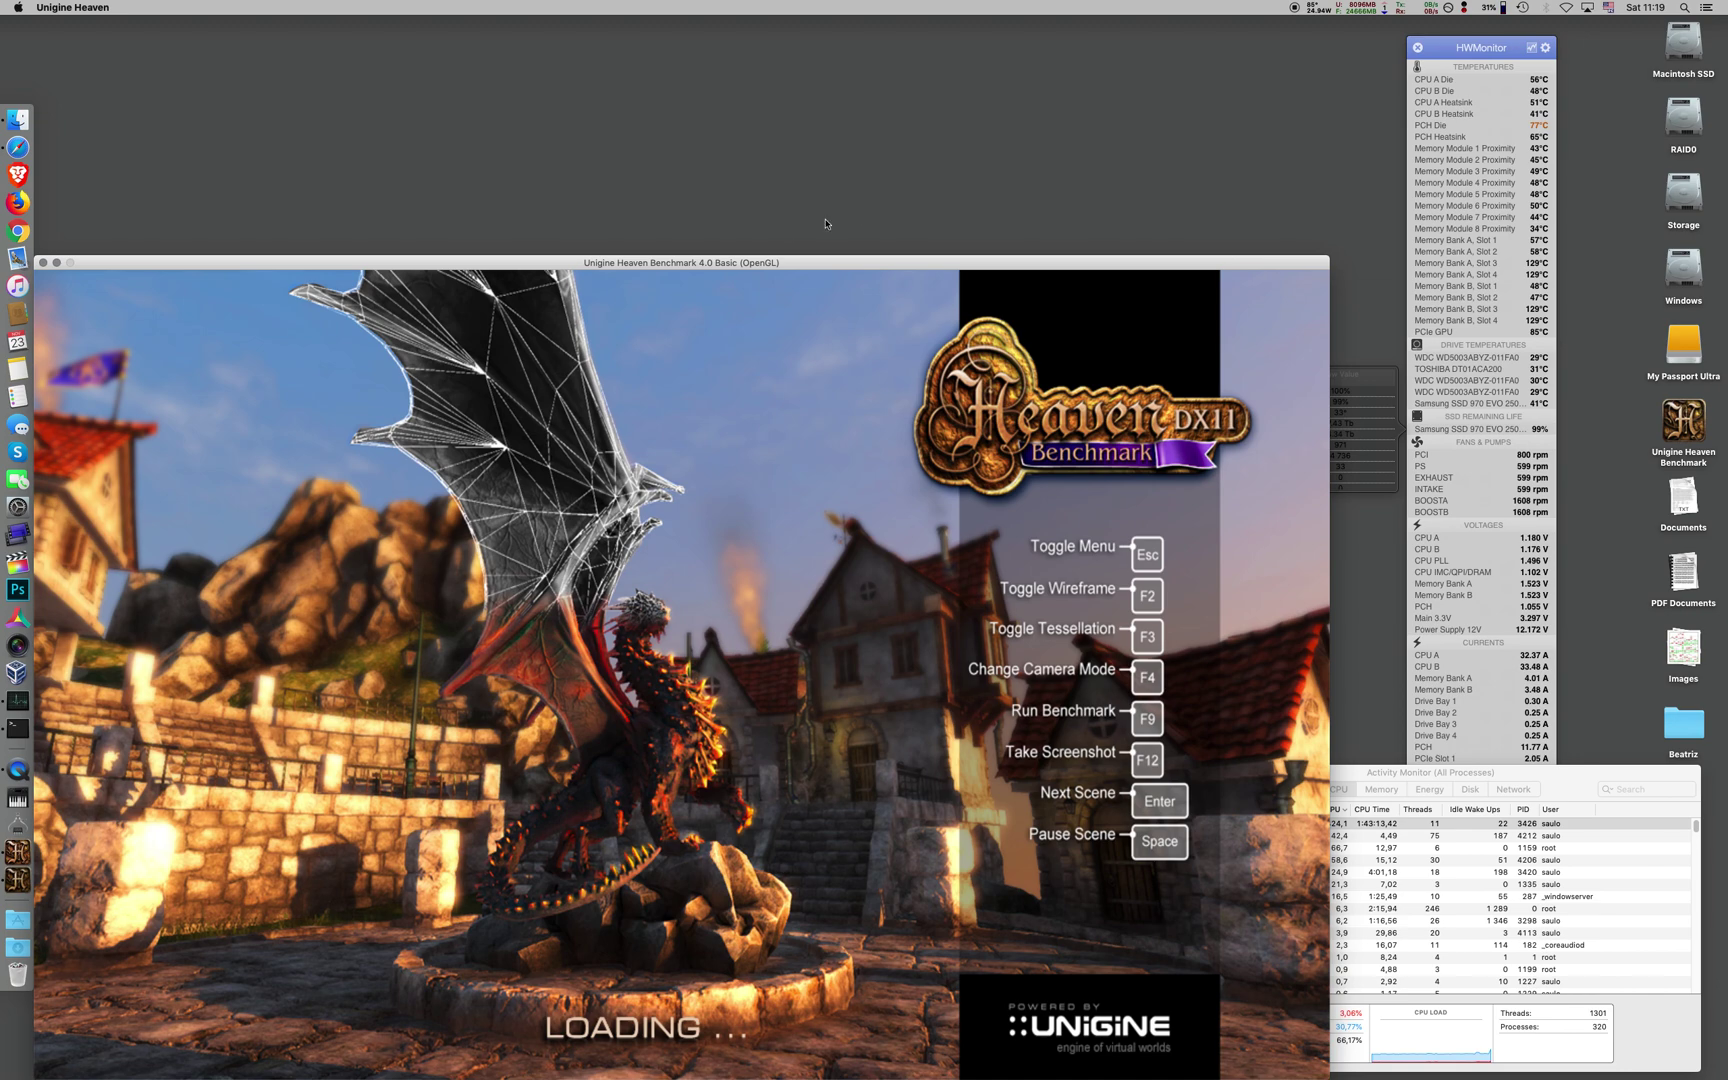
Step: Move the benchmark window to the top of the screen and raise Activity Monitor
{"action": "left_click_drag", "start_coordinate": [776, 264], "coordinate": [780, 20]}
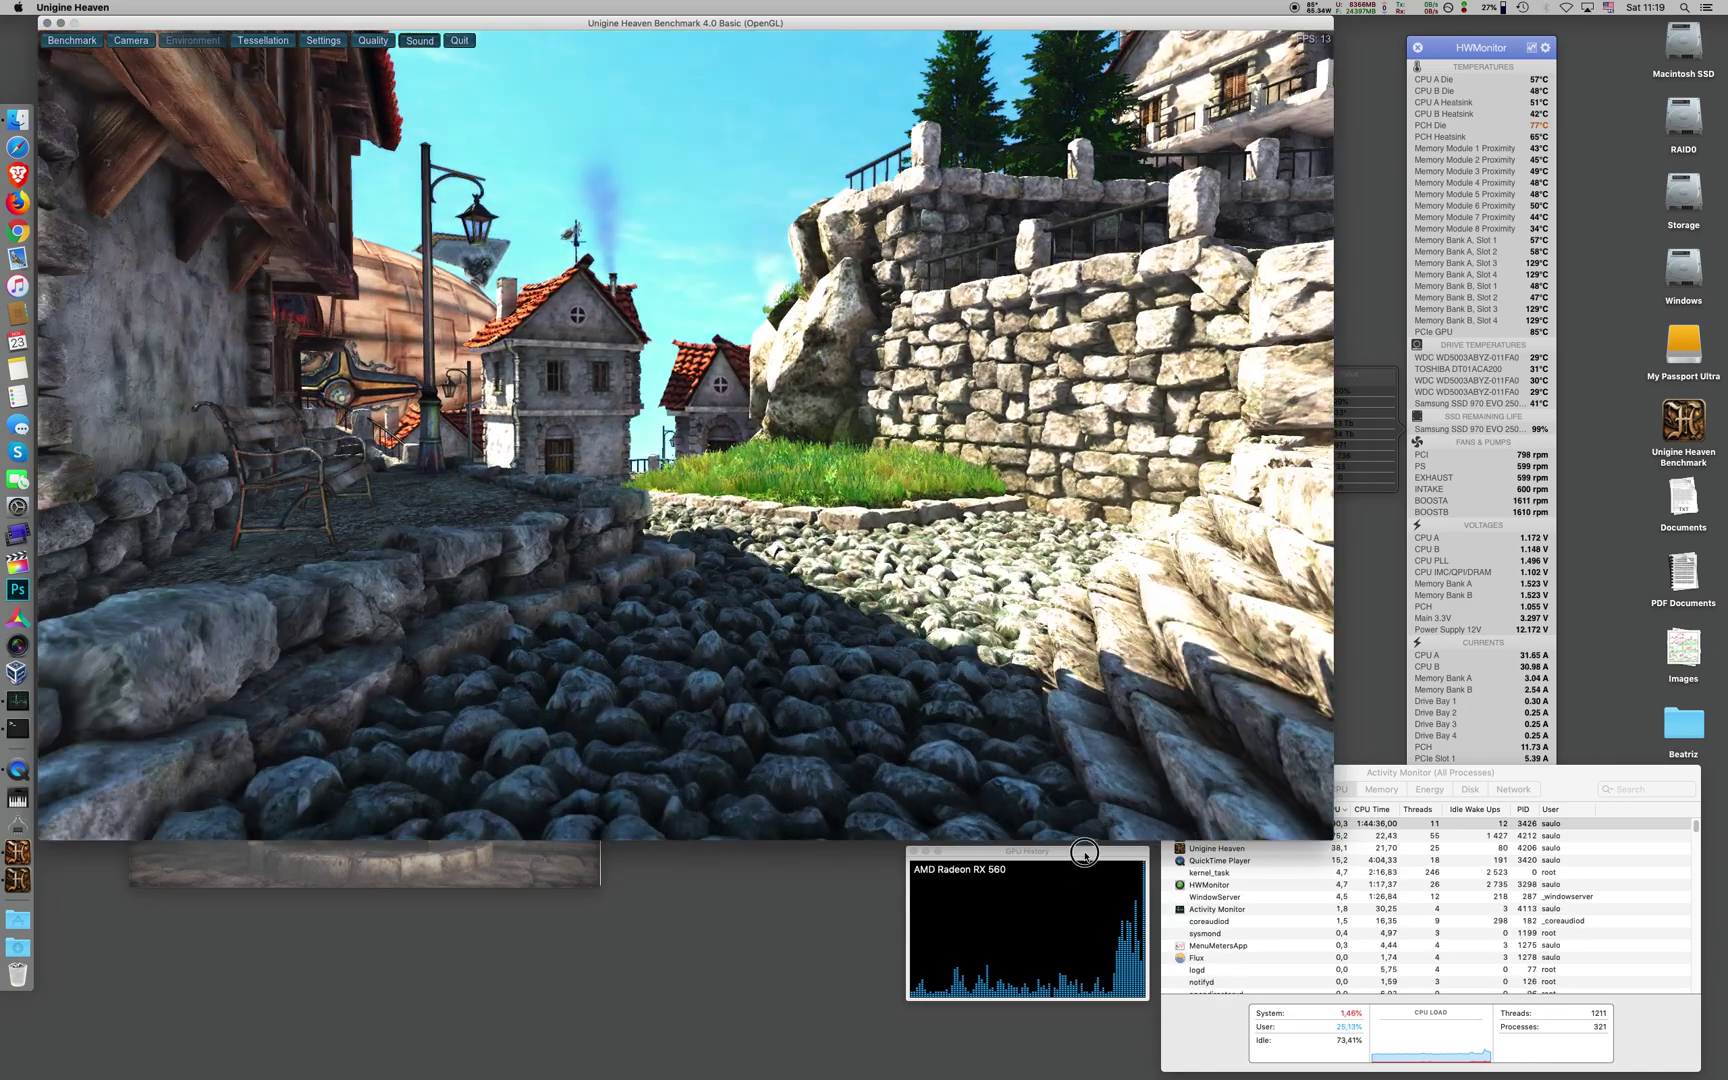
{"action": "left_click", "coordinate": [1084, 862]}
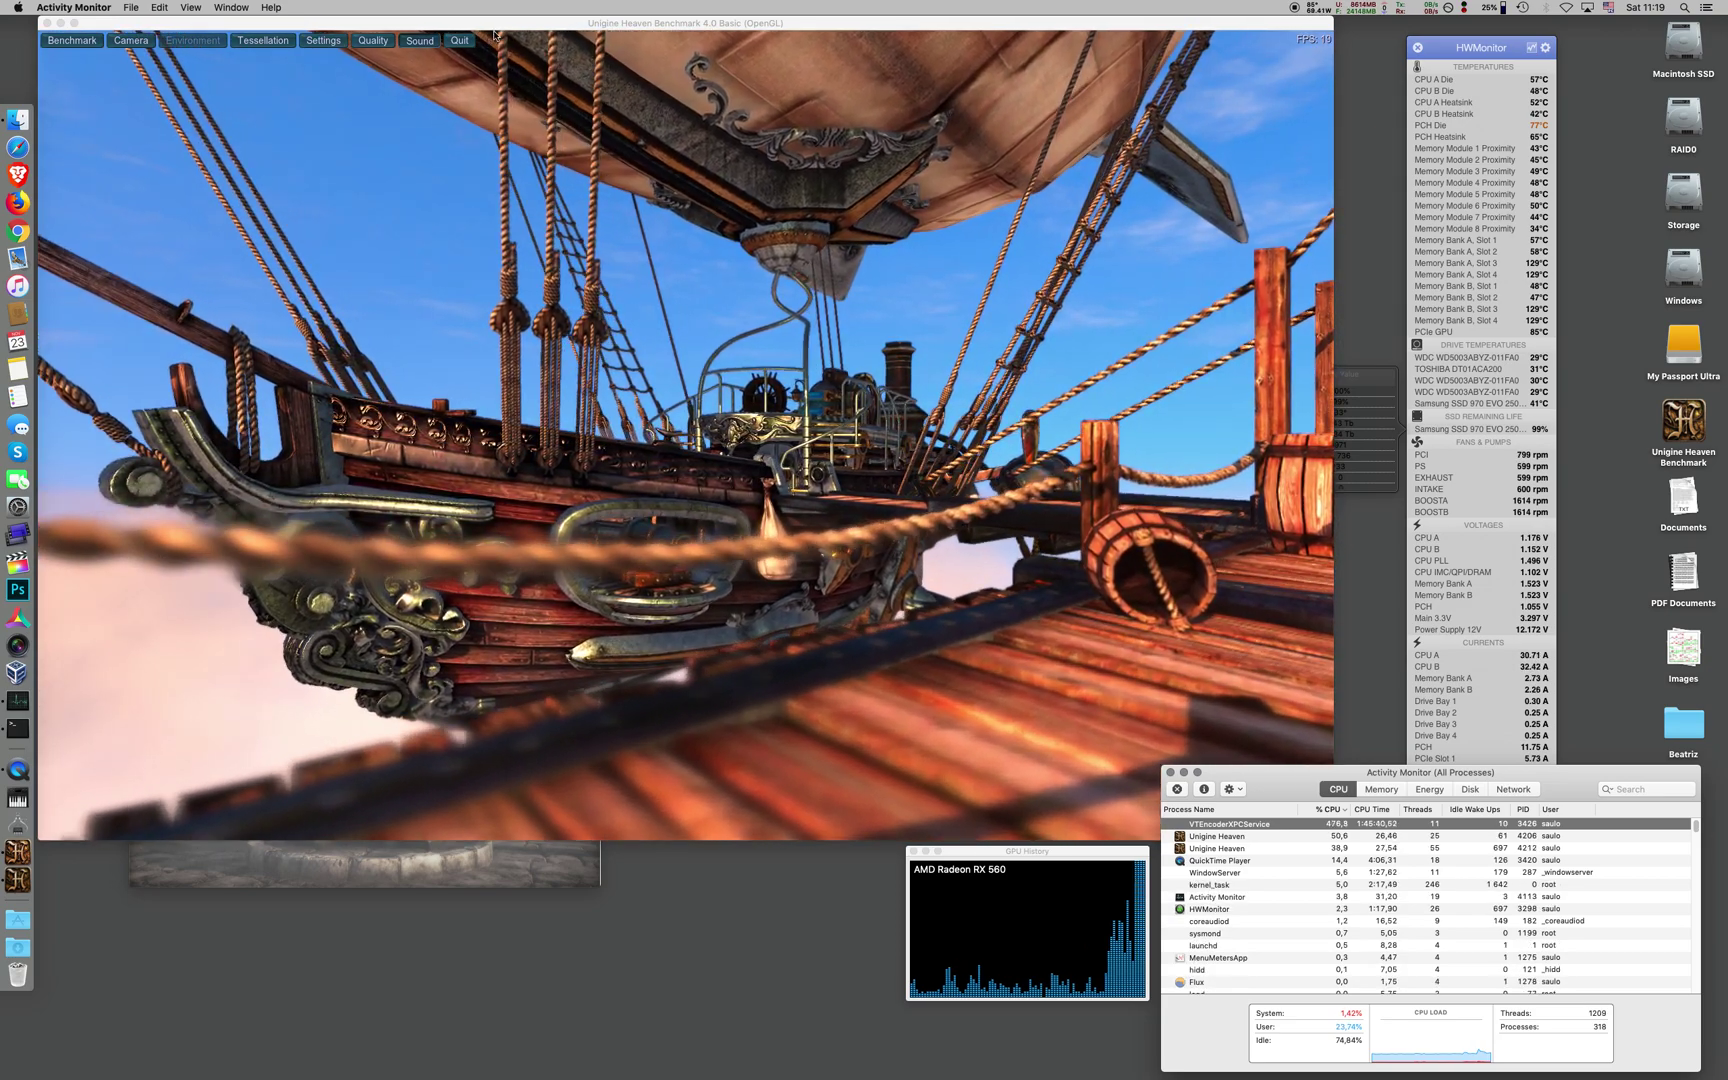
{"action": "left_click_drag", "start_coordinate": [676, 23], "coordinate": [699, 23]}
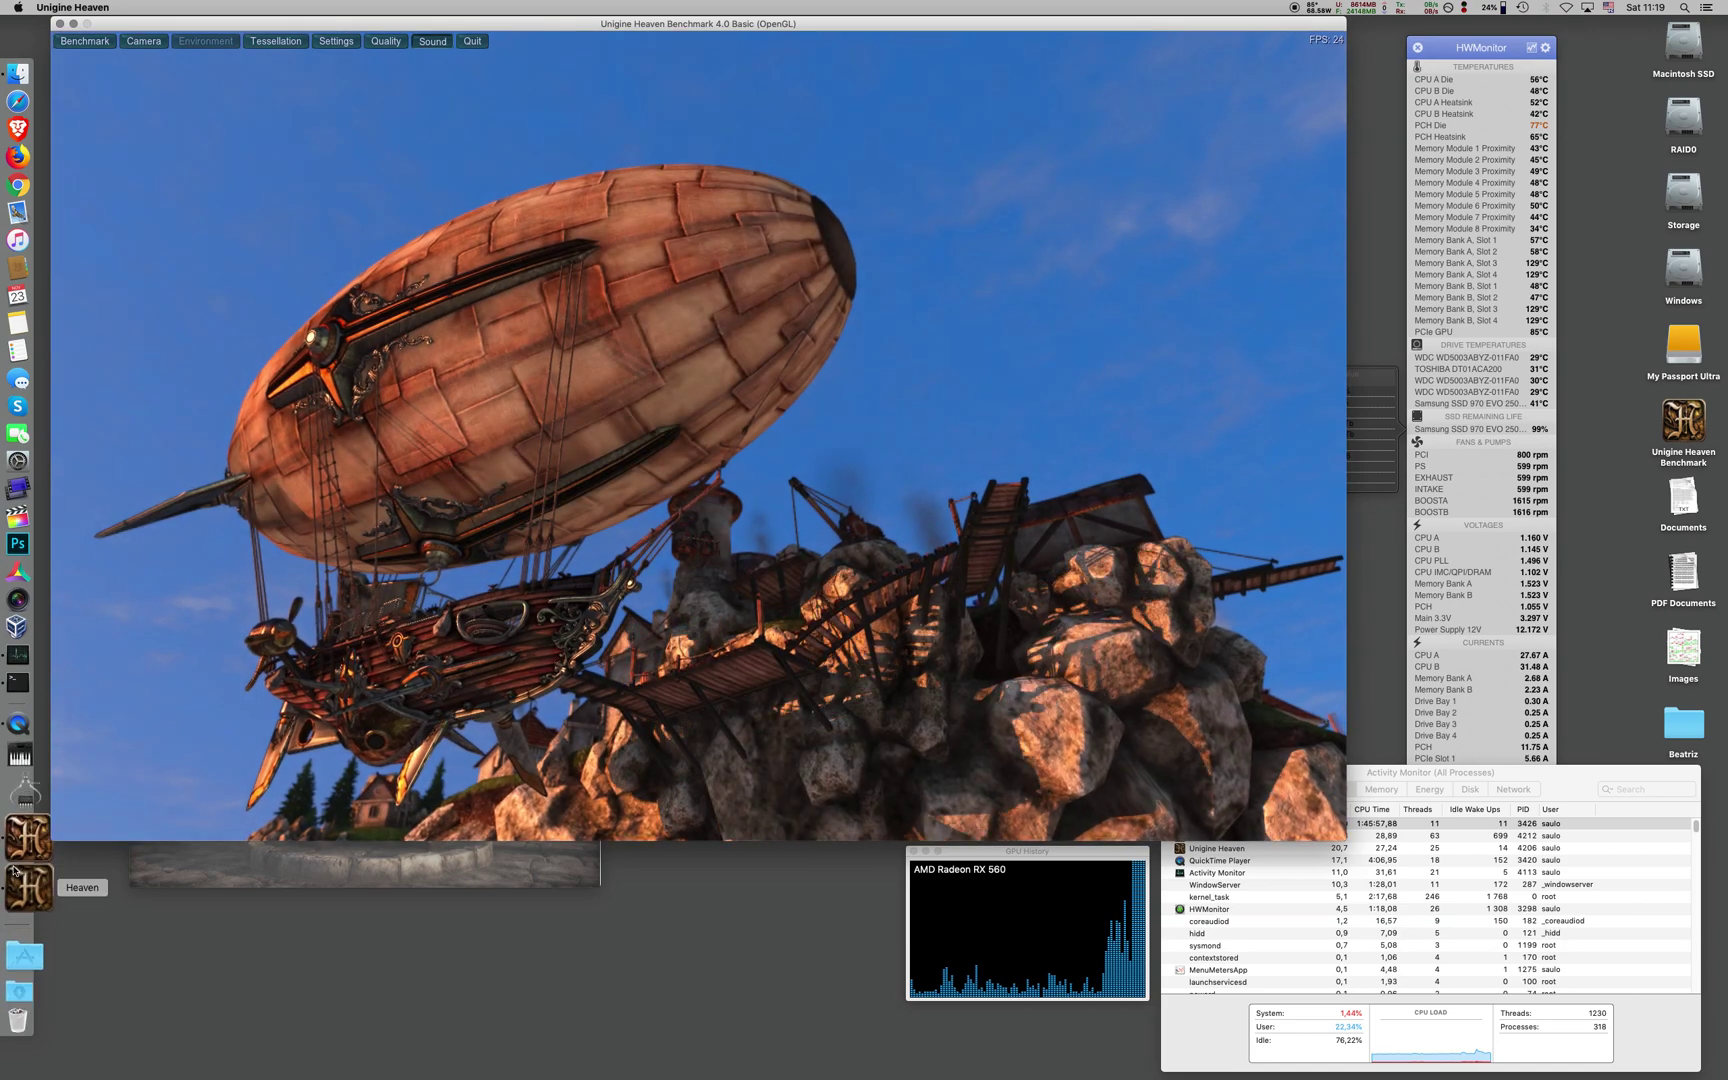
{"action": "left_click", "coordinate": [1444, 812]}
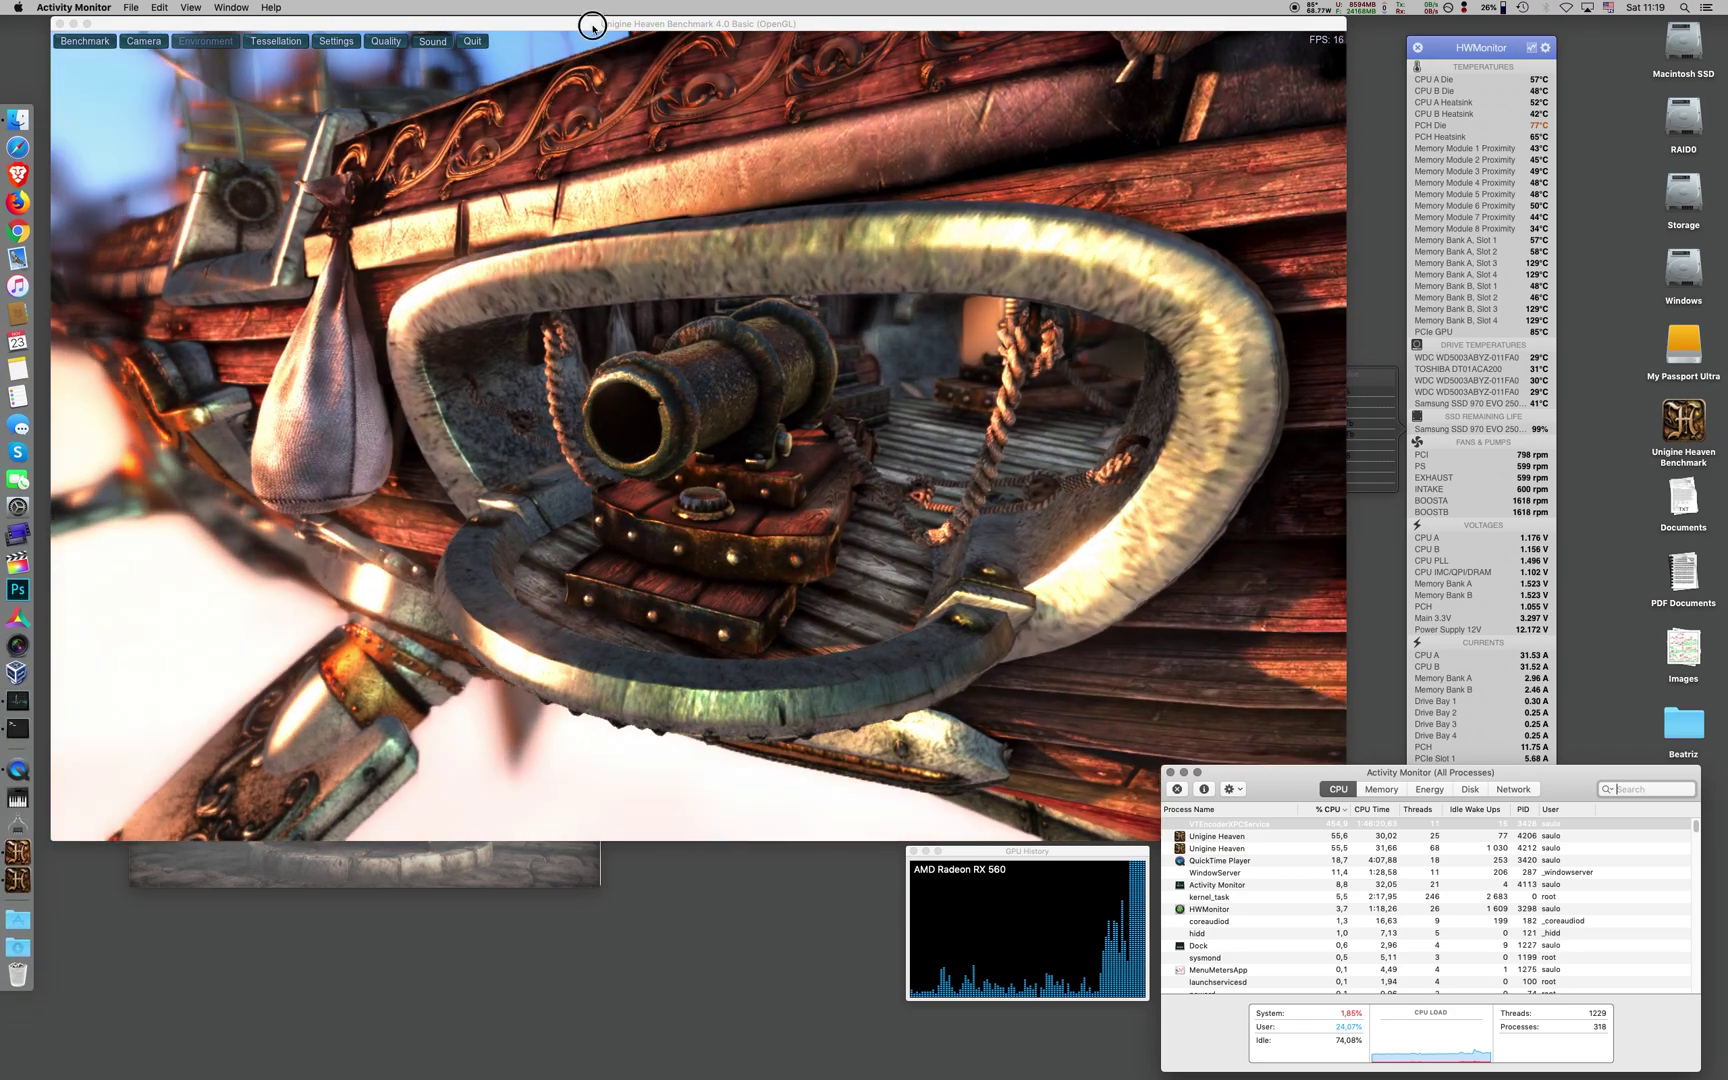
Step: Re-seat the benchmark window at the top and select the Unigine Heaven process
{"action": "left_click_drag", "start_coordinate": [482, 23], "coordinate": [645, 836]}
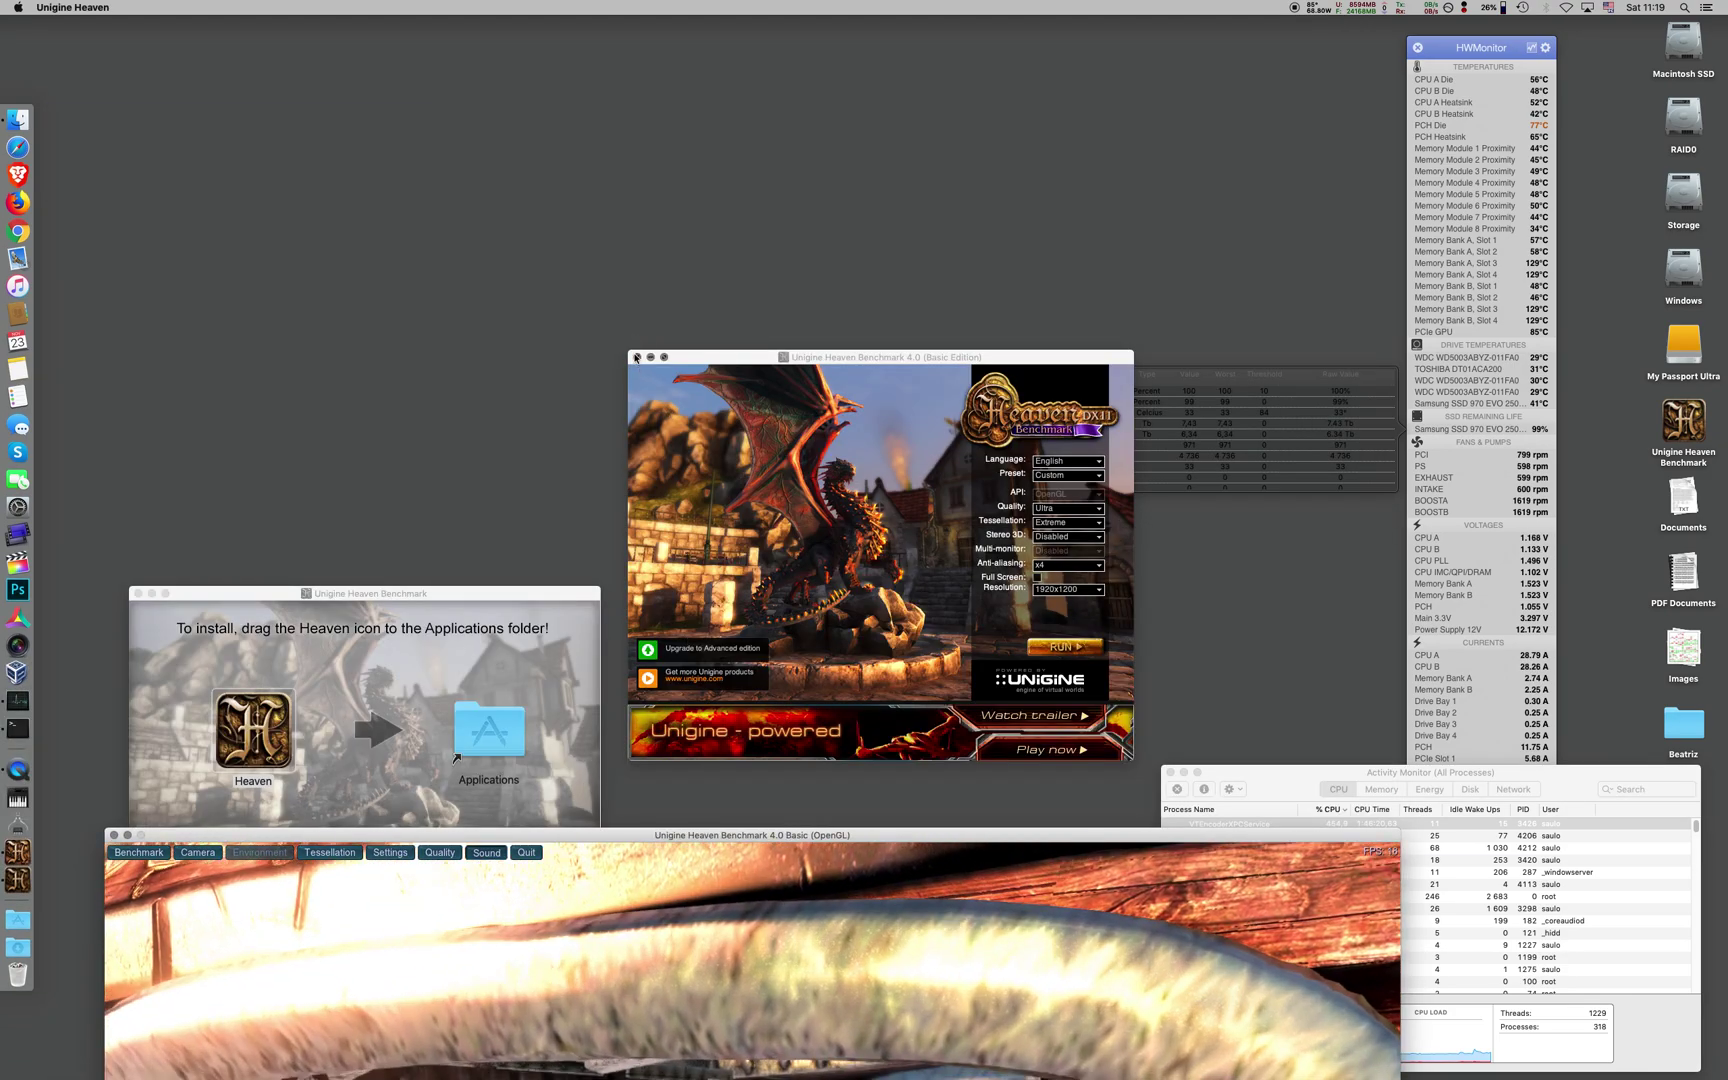
{"action": "left_click_drag", "start_coordinate": [750, 835], "coordinate": [692, 27]}
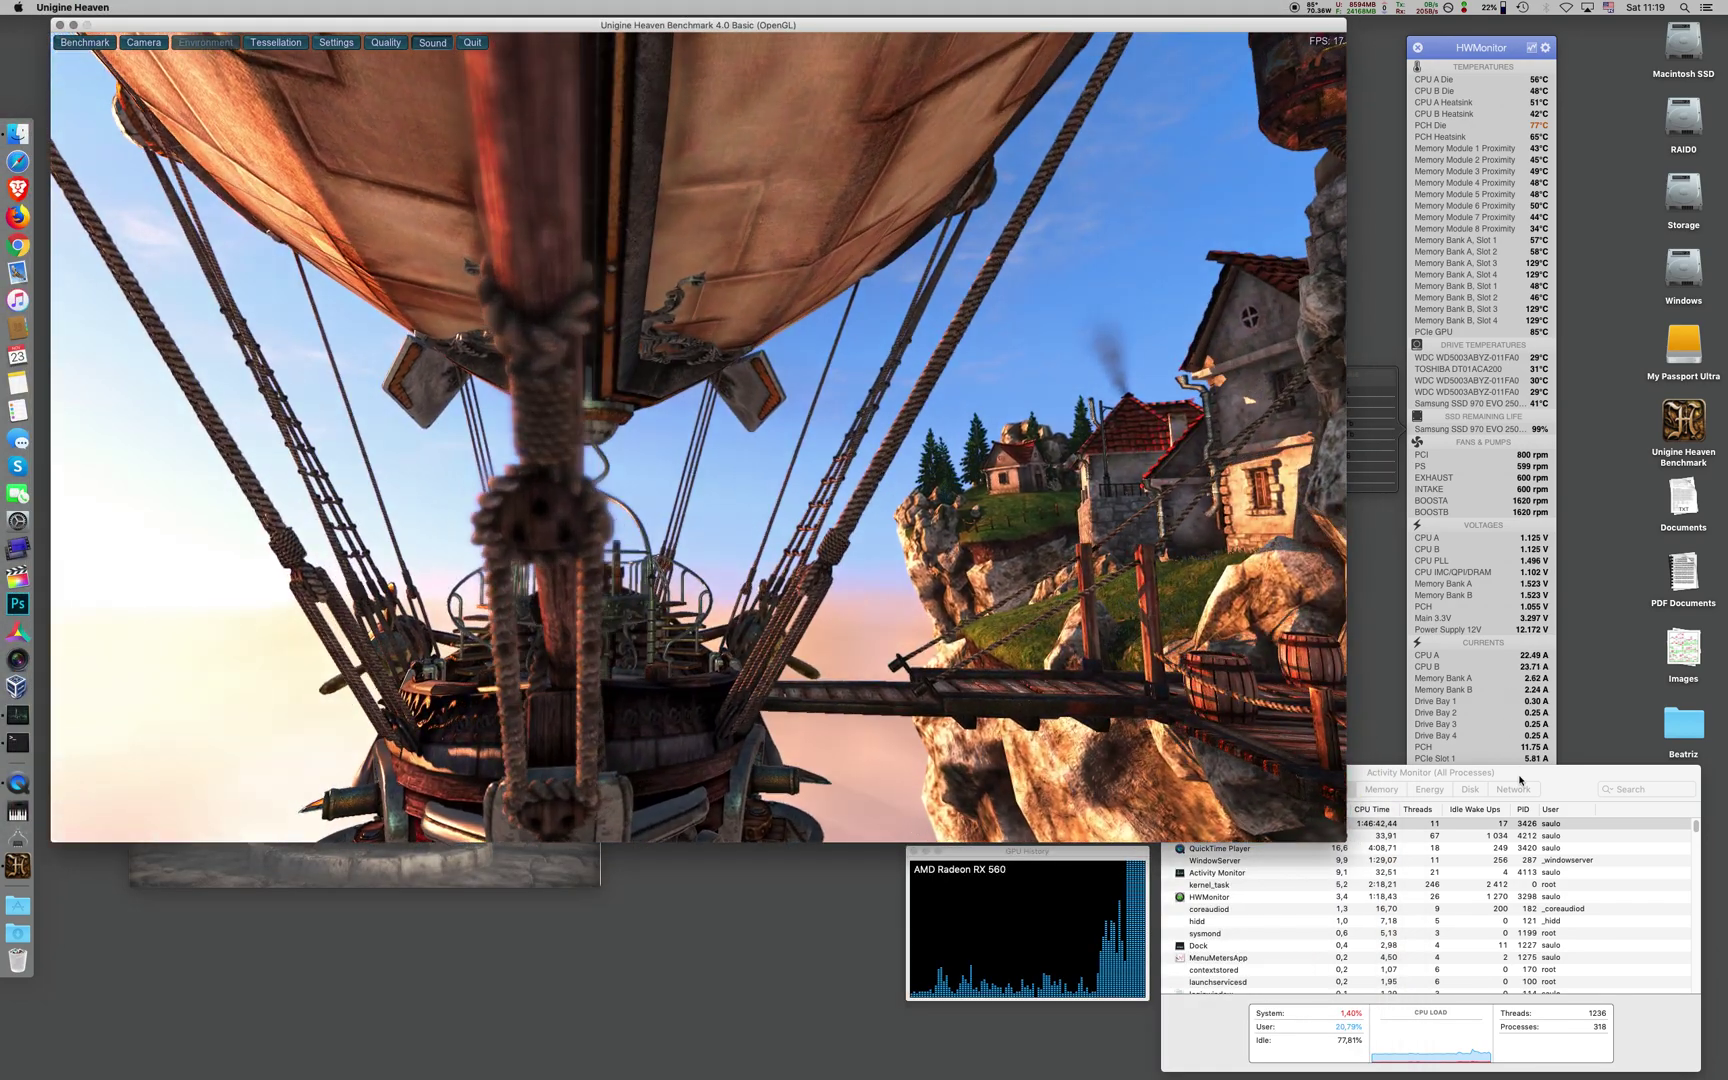
{"action": "left_click", "coordinate": [1521, 779]}
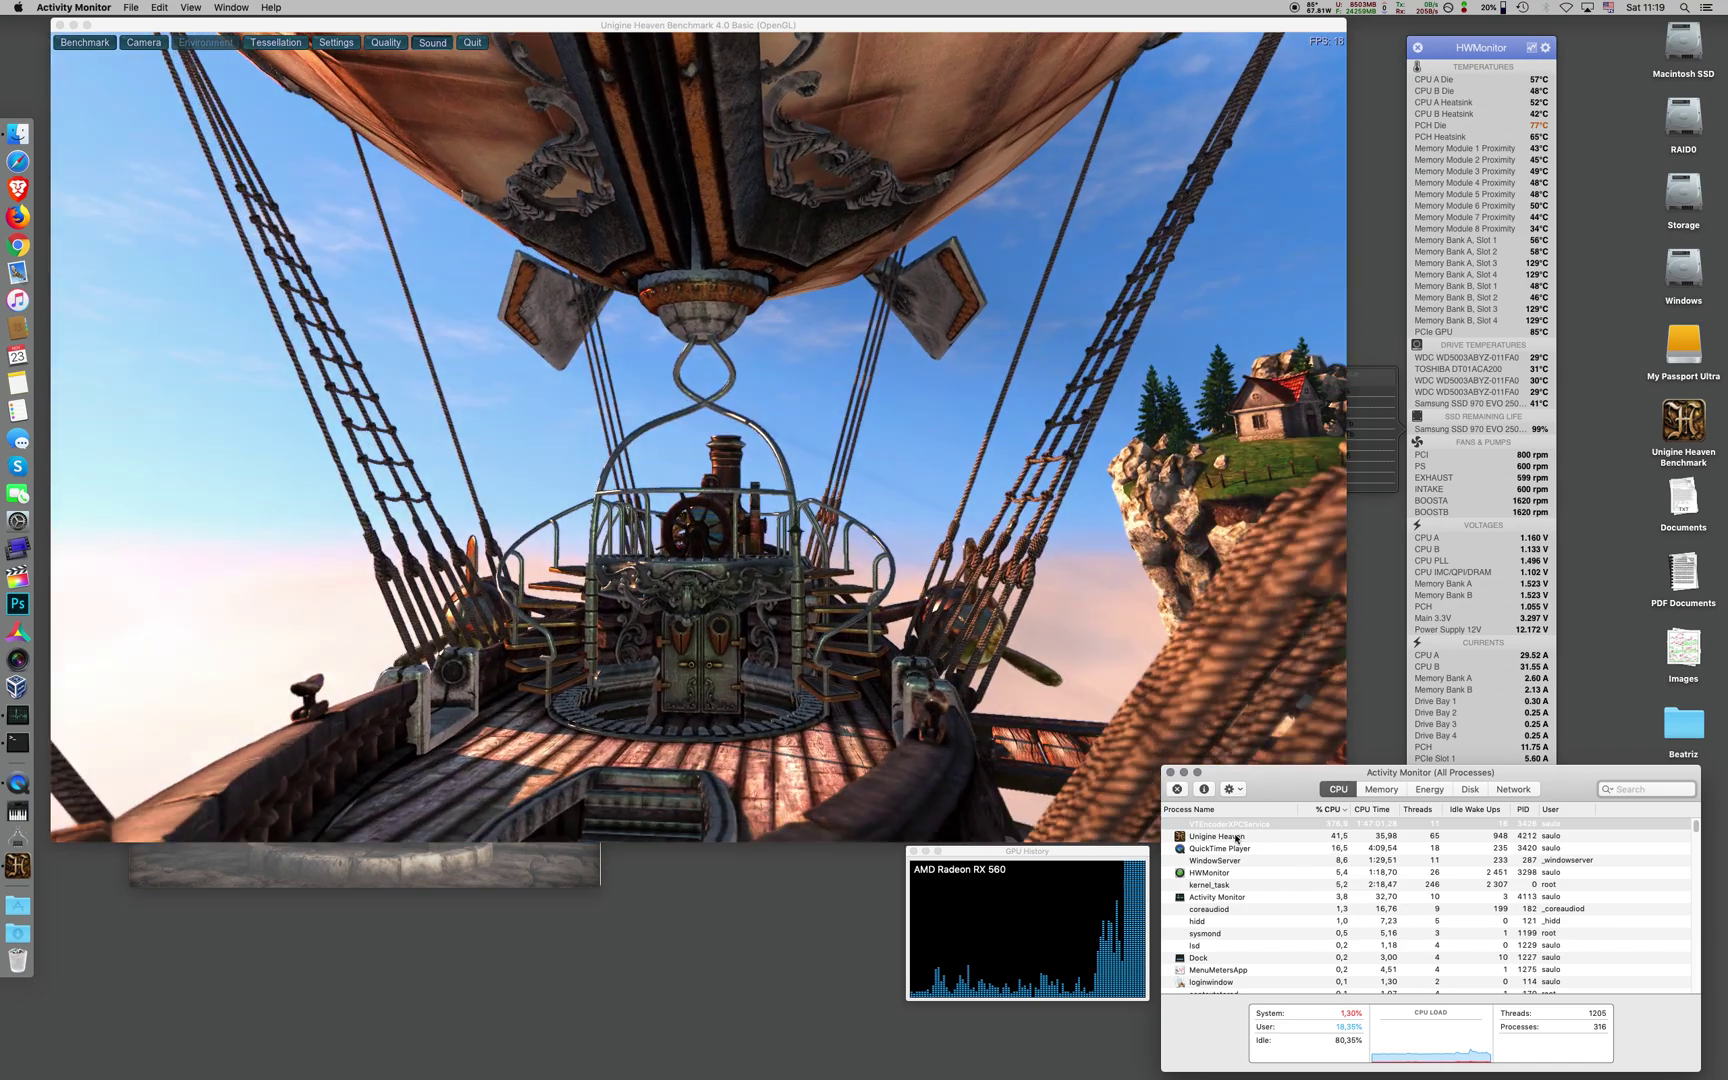
{"action": "left_click", "coordinate": [1235, 836]}
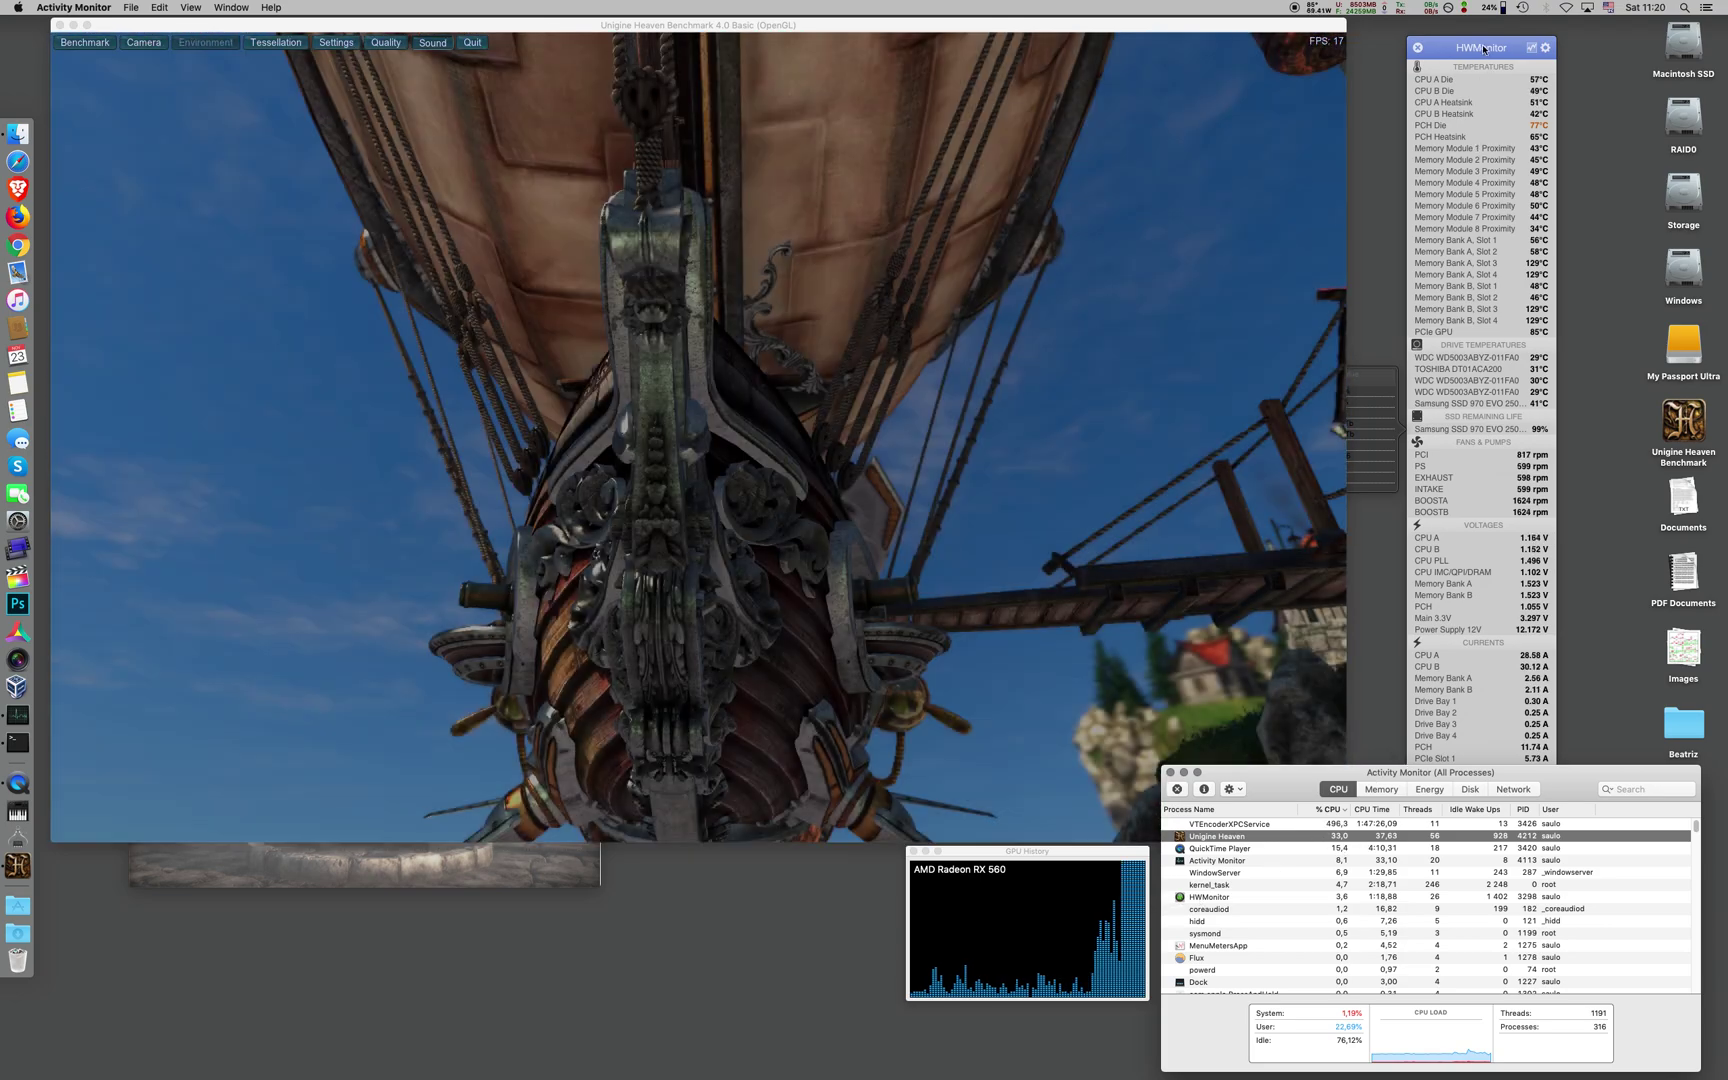
Step: Raise HWMonitor's full sensor panel, with power consumption readings, above Activity Monitor
{"action": "left_click", "coordinate": [1482, 76]}
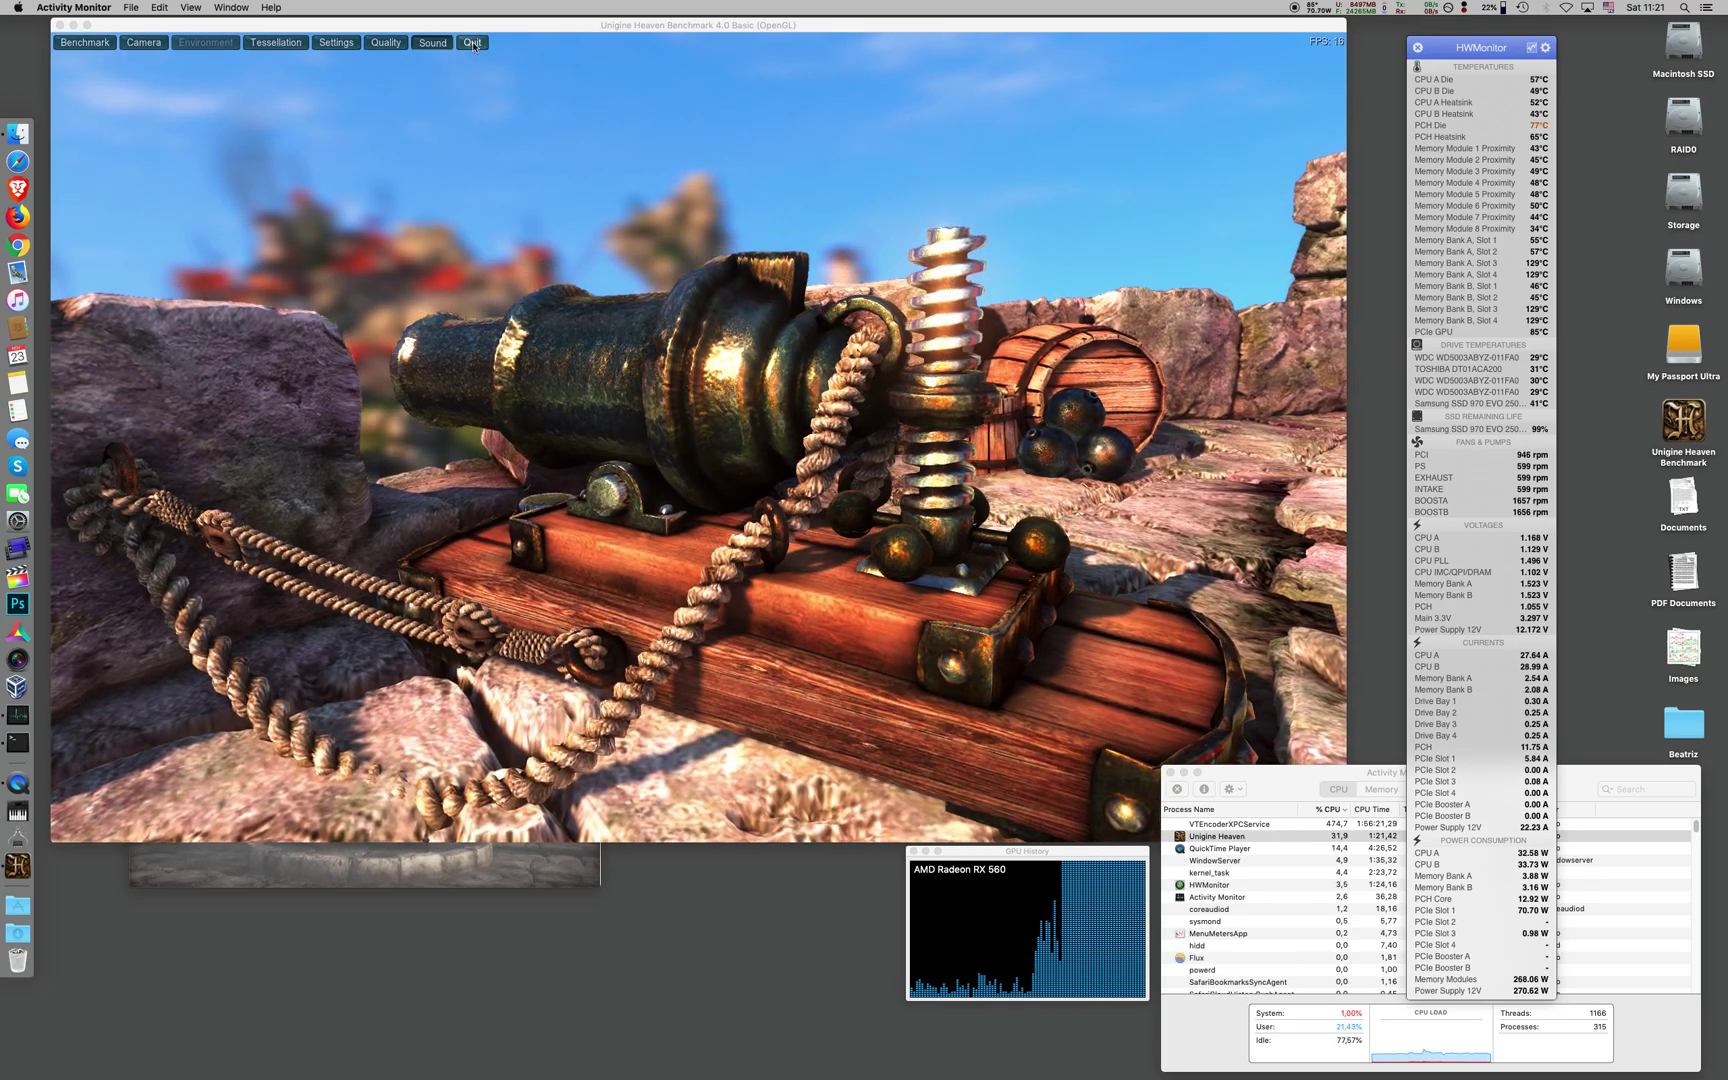
Step: Quit the Heaven benchmark, then close its credits window and the disk-image window
{"action": "left_click", "coordinate": [474, 45]}
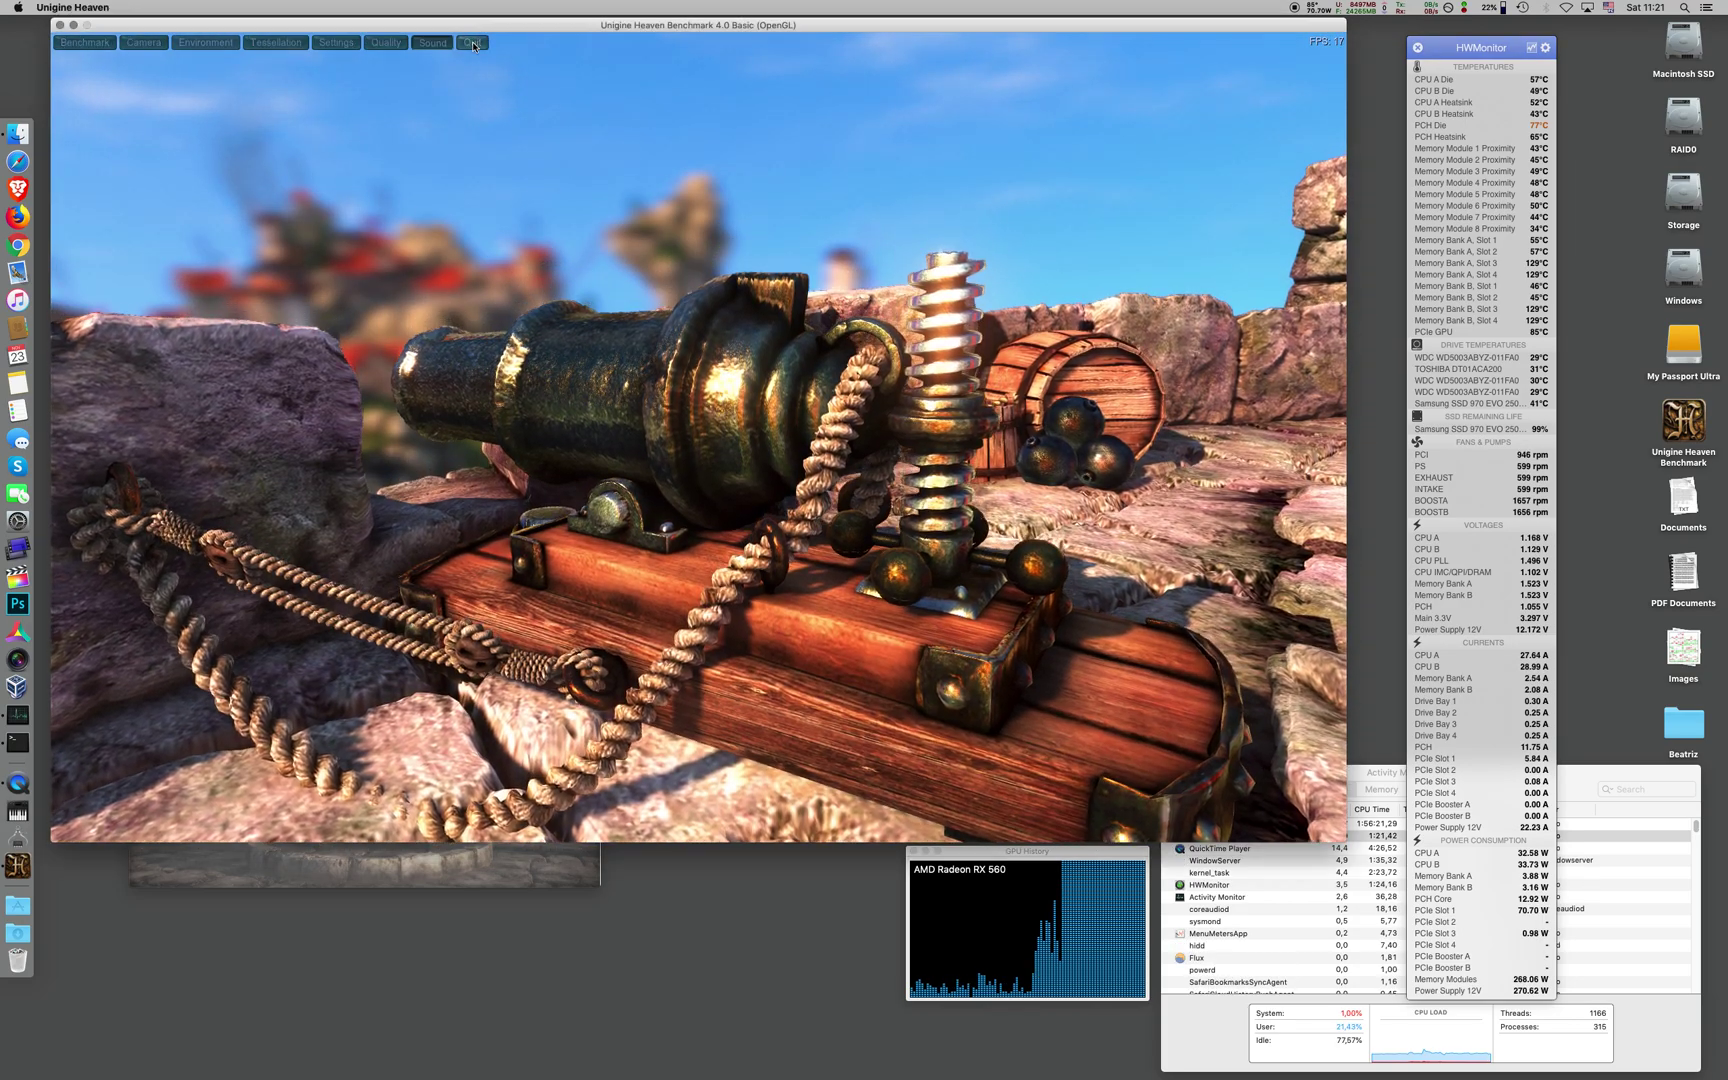
{"action": "left_click", "coordinate": [685, 463]}
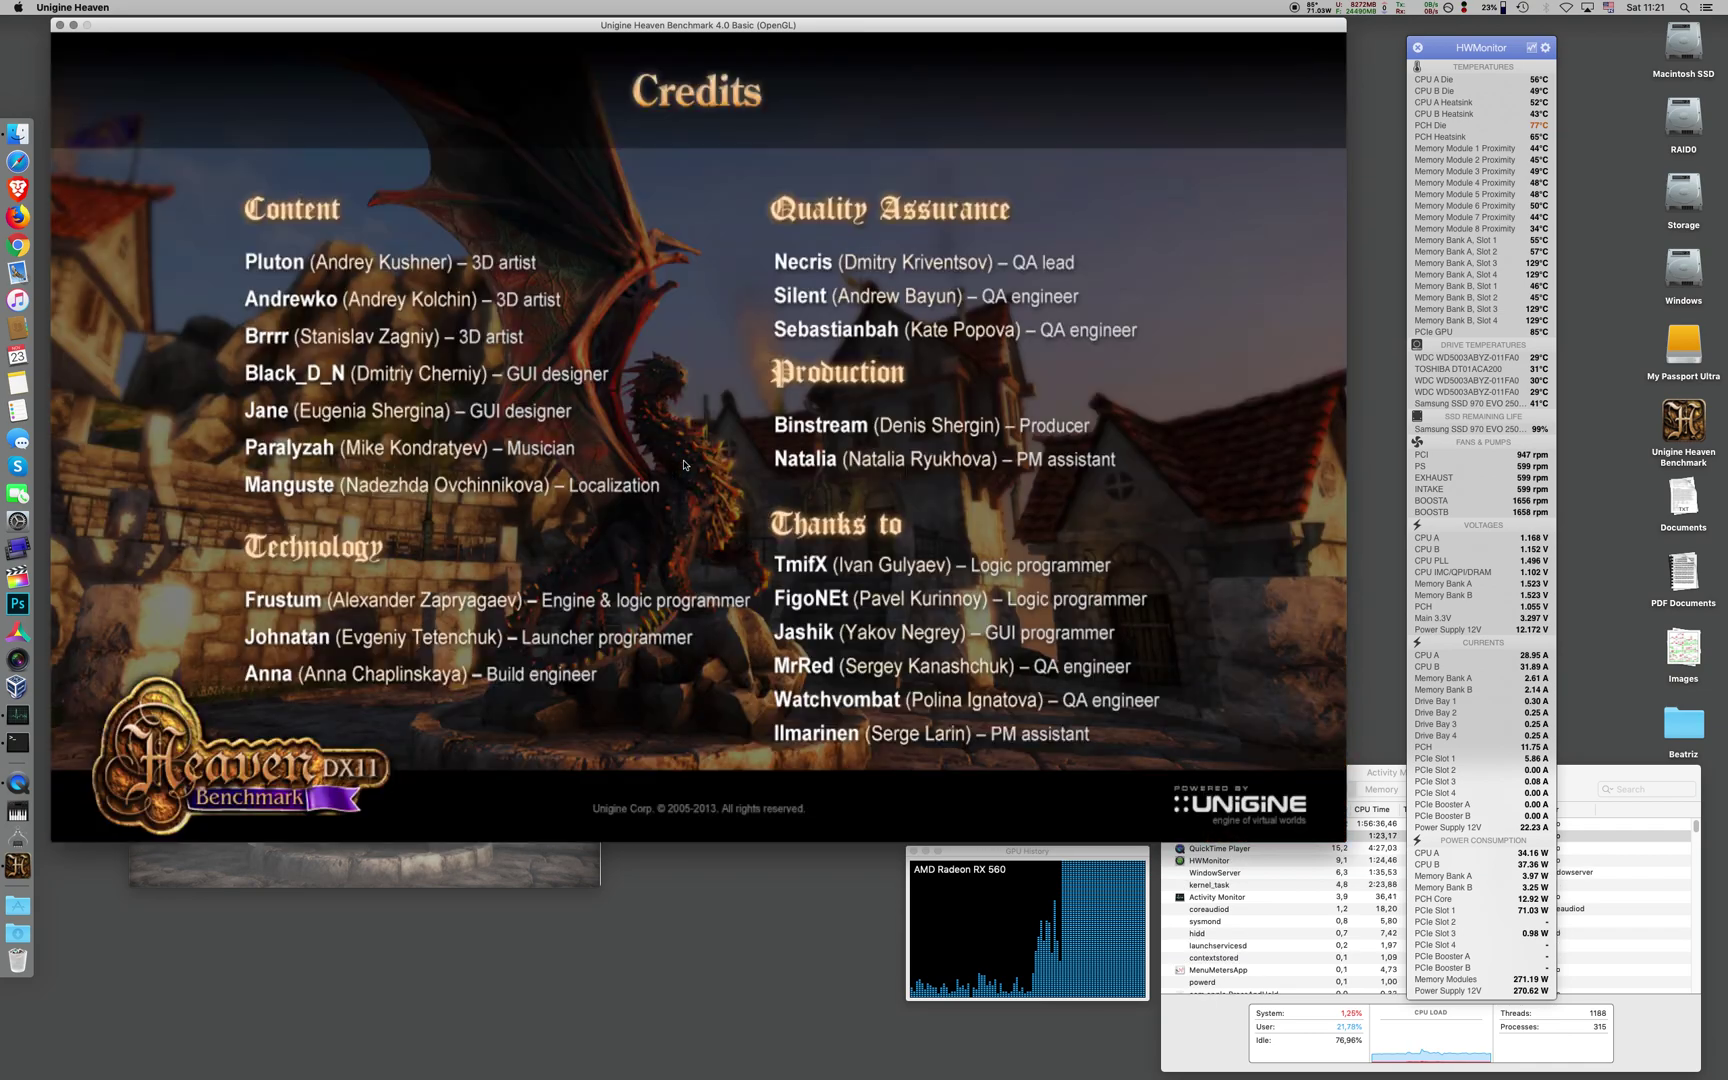
{"action": "left_click", "coordinate": [61, 25]}
{"action": "left_click", "coordinate": [139, 595]}
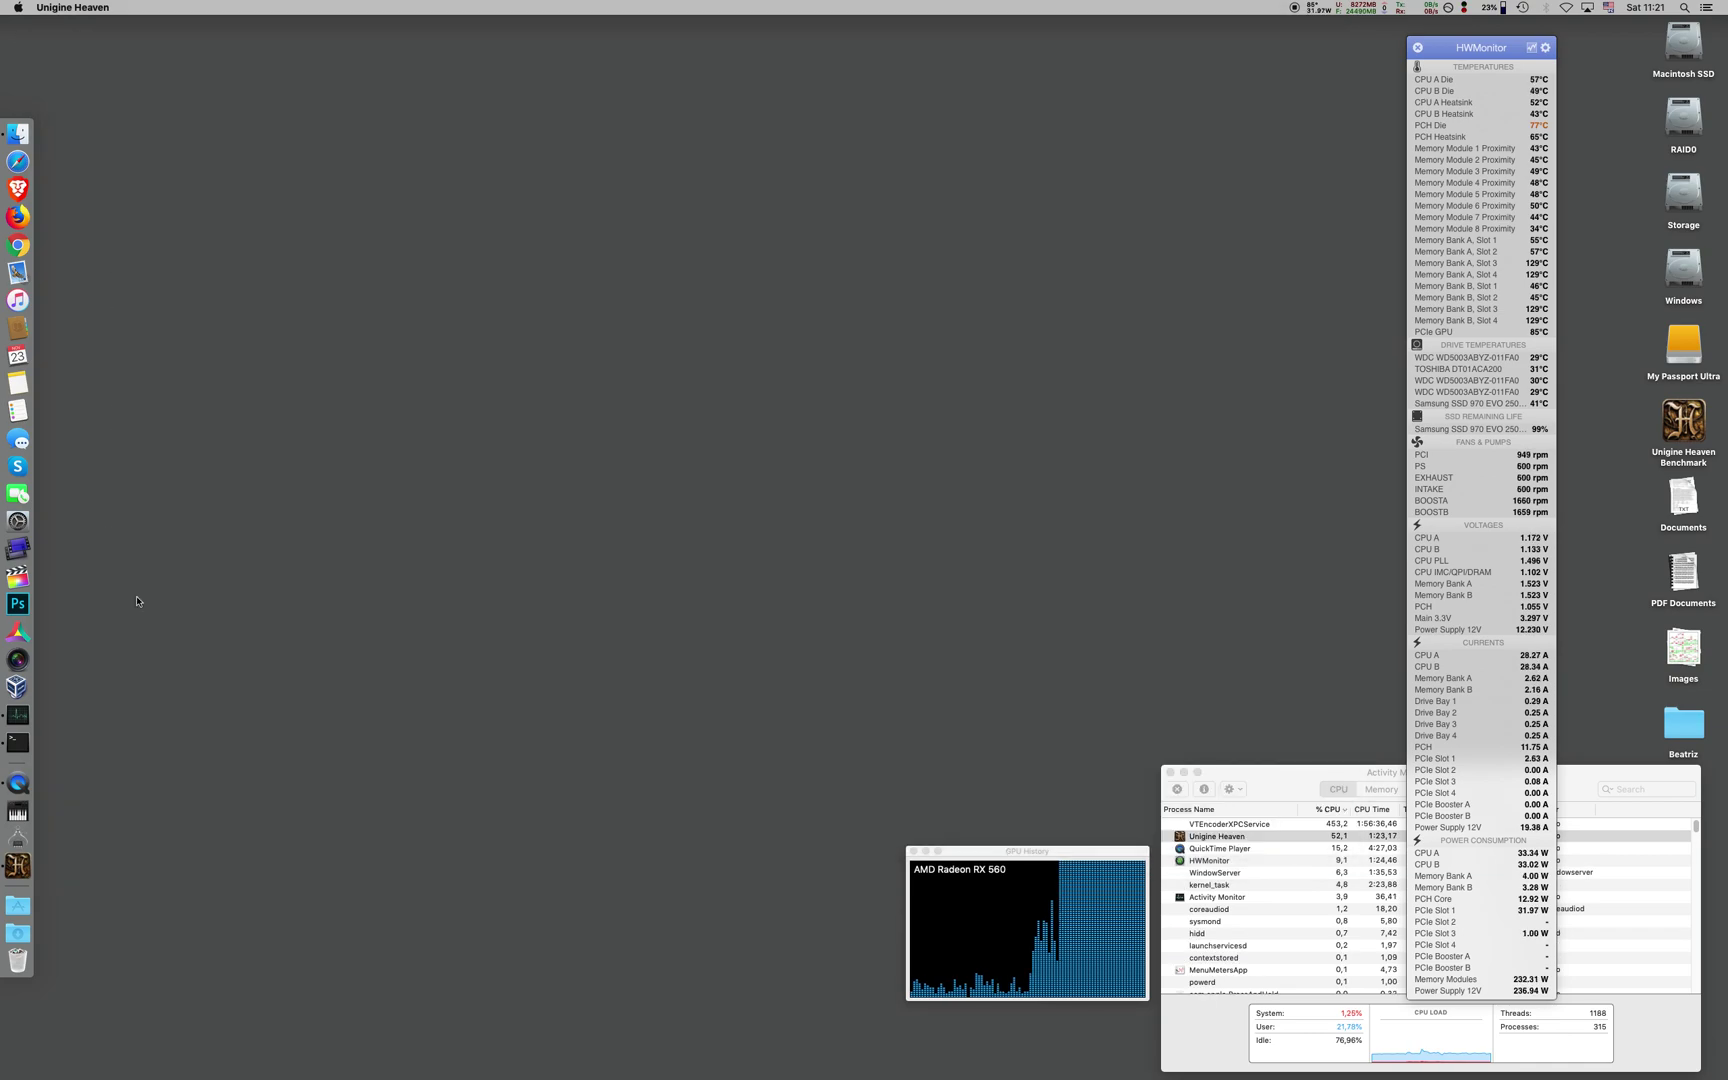